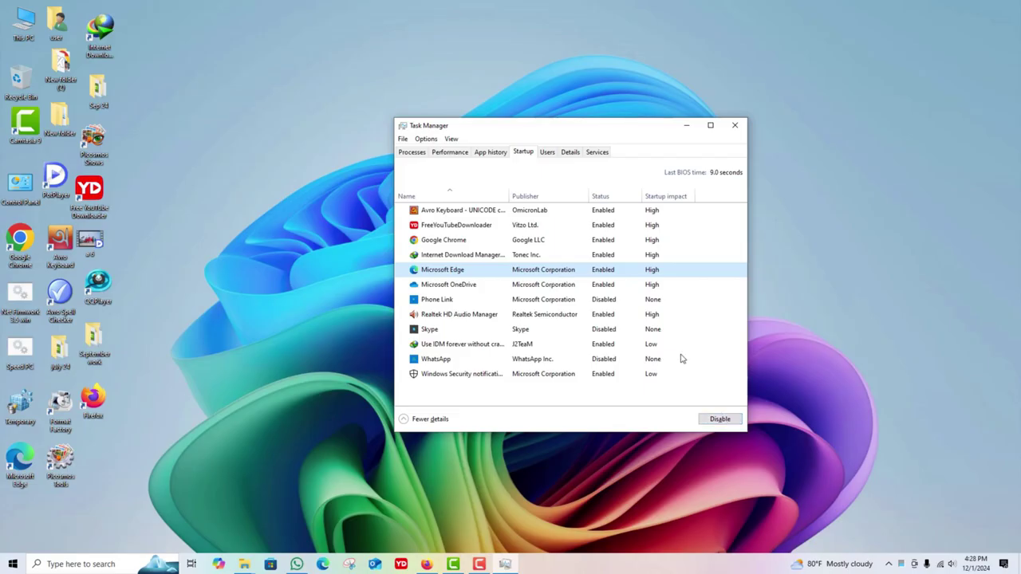
Step: View Task Manager's App history, then scroll through the installed apps in Settings > Apps & features
{"action": "left_click", "coordinate": [491, 152]}
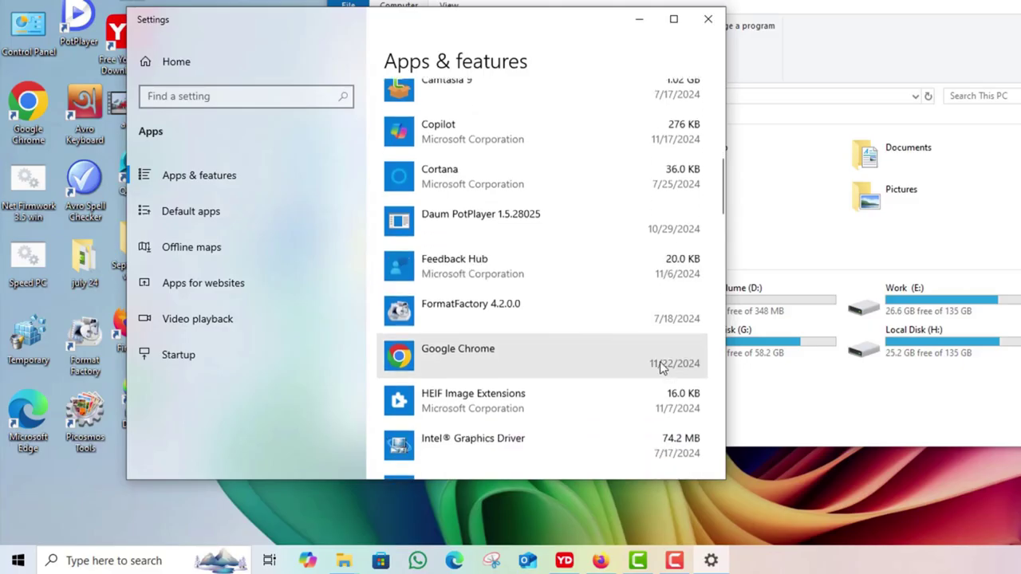
{"action": "scroll", "coordinate": [661, 351], "scroll_direction": "down", "scroll_amount": 5}
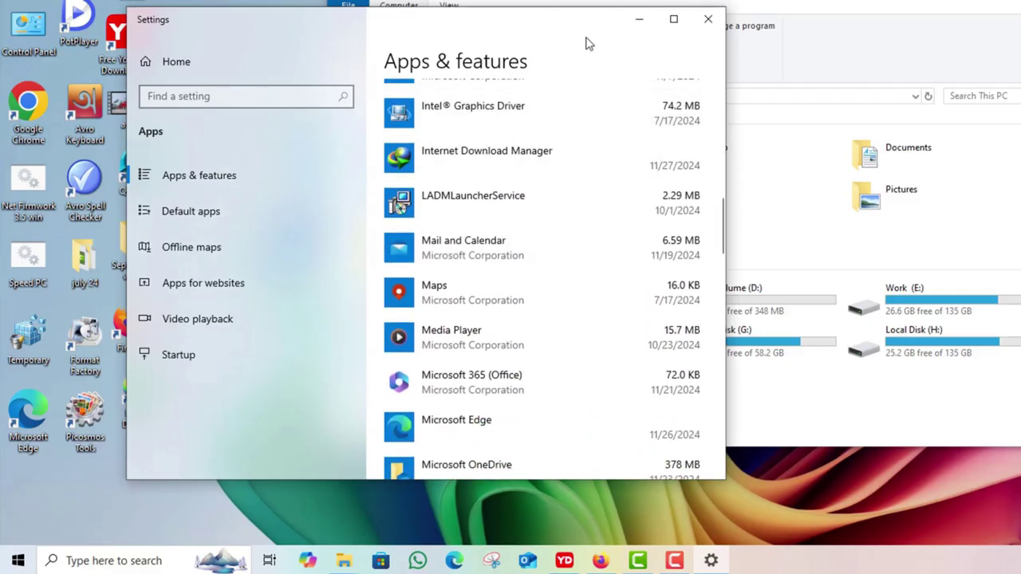
{"action": "scroll", "coordinate": [810, 306], "scroll_direction": "down", "scroll_amount": 4}
{"action": "scroll", "coordinate": [829, 383], "scroll_direction": "down", "scroll_amount": 4}
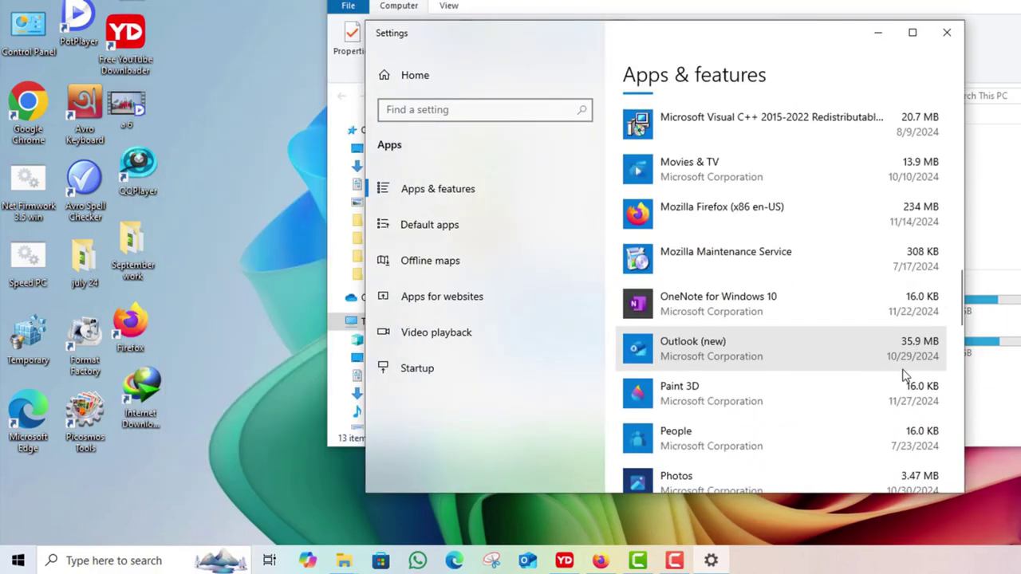
{"action": "scroll", "coordinate": [905, 375], "scroll_direction": "up", "scroll_amount": 3}
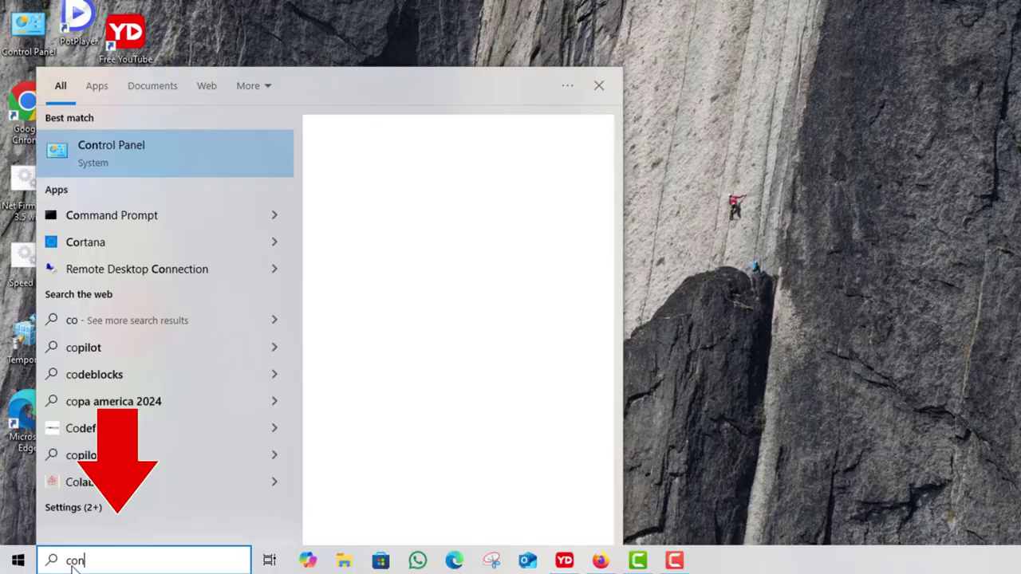
Step: Find Control Panel via Start search ('cont') and reach the power plans under Hardware and Sound
{"action": "type", "text": "nt"}
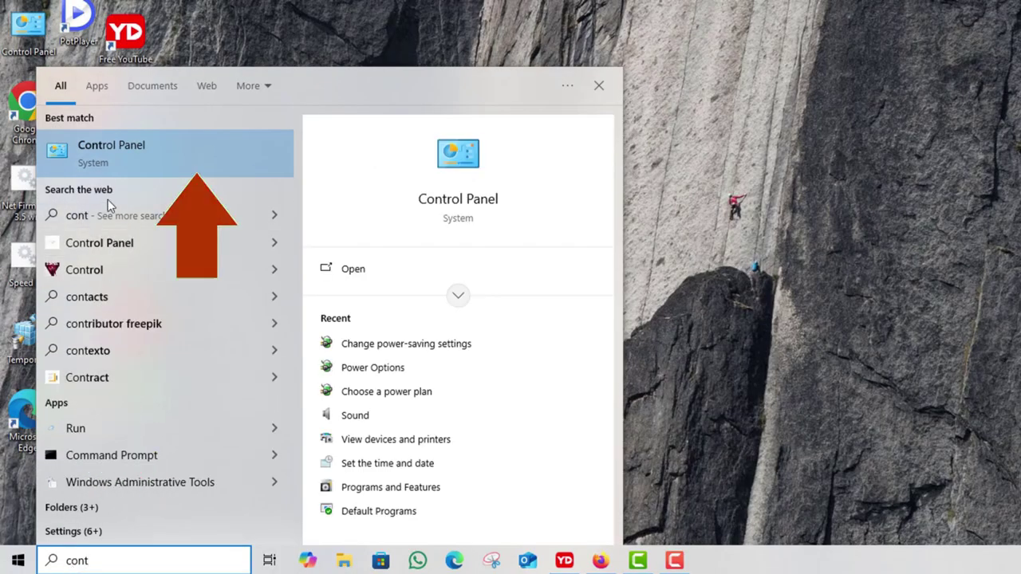
{"action": "left_click", "coordinate": [102, 155]}
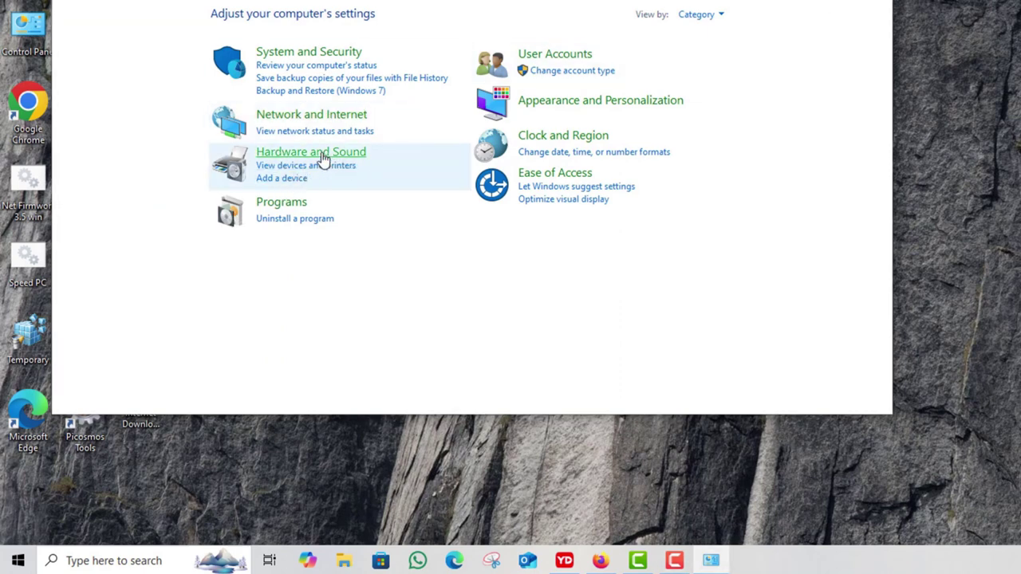
{"action": "left_click", "coordinate": [322, 157]}
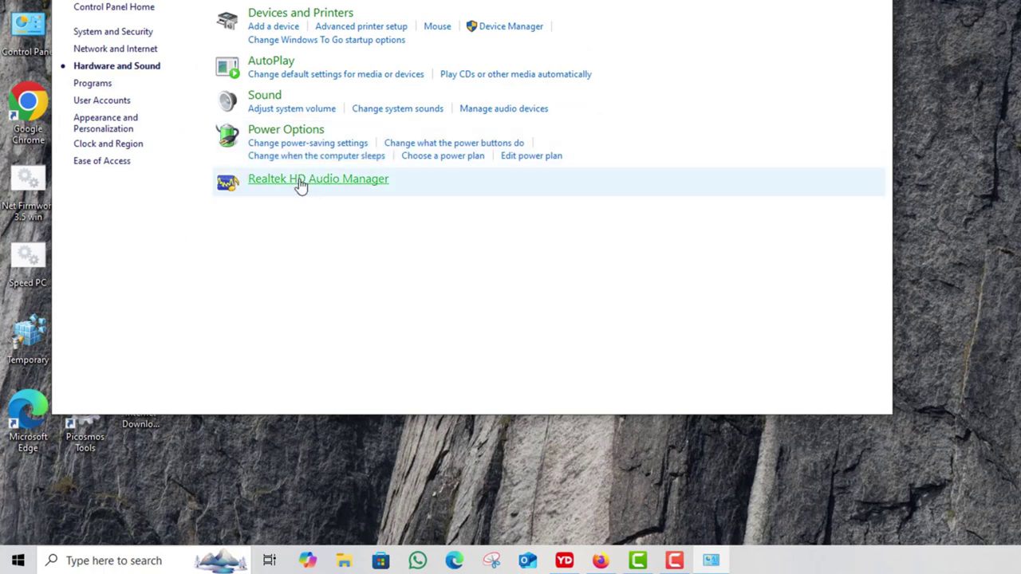
{"action": "left_click", "coordinate": [286, 129]}
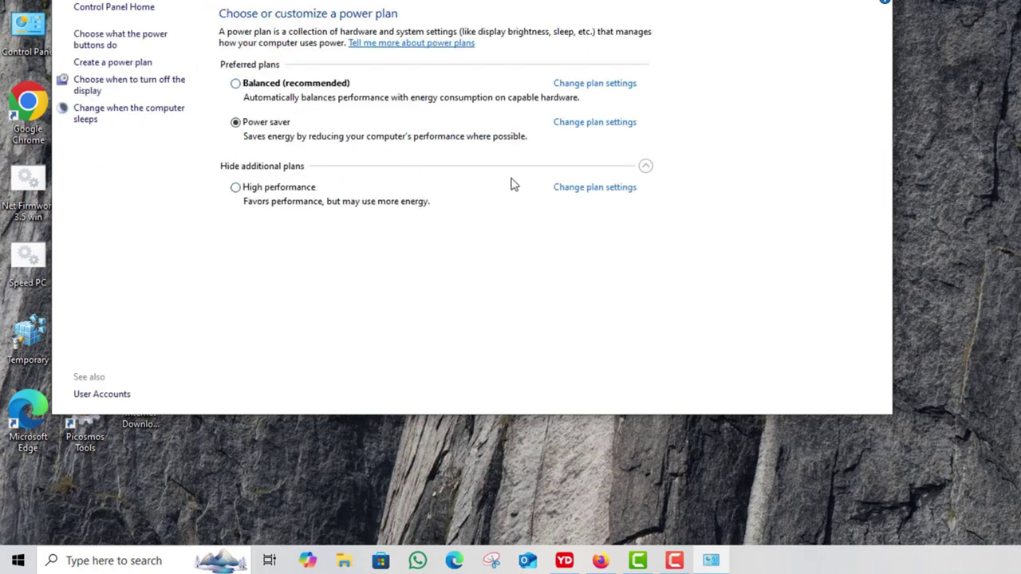
Step: Select High performance as the active plan, then return to Power Options' Create a power plan
{"action": "left_click", "coordinate": [235, 188]}
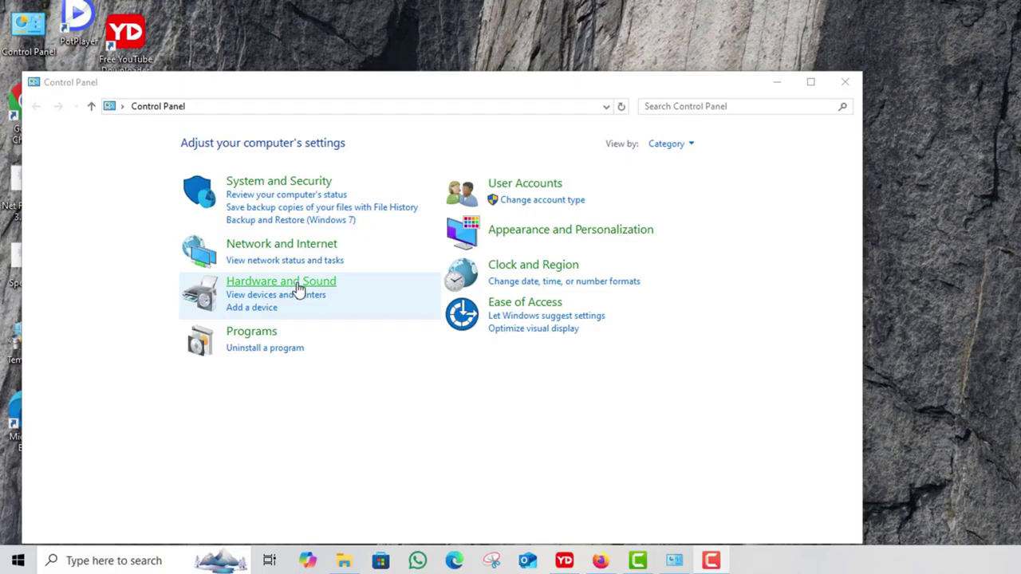
{"action": "left_click", "coordinate": [297, 290]}
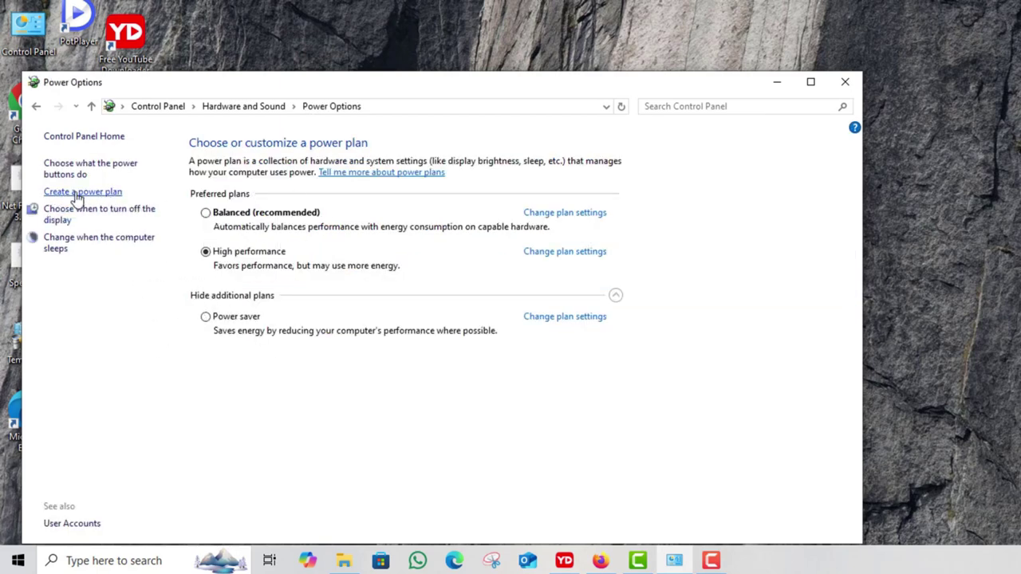
{"action": "left_click", "coordinate": [77, 193]}
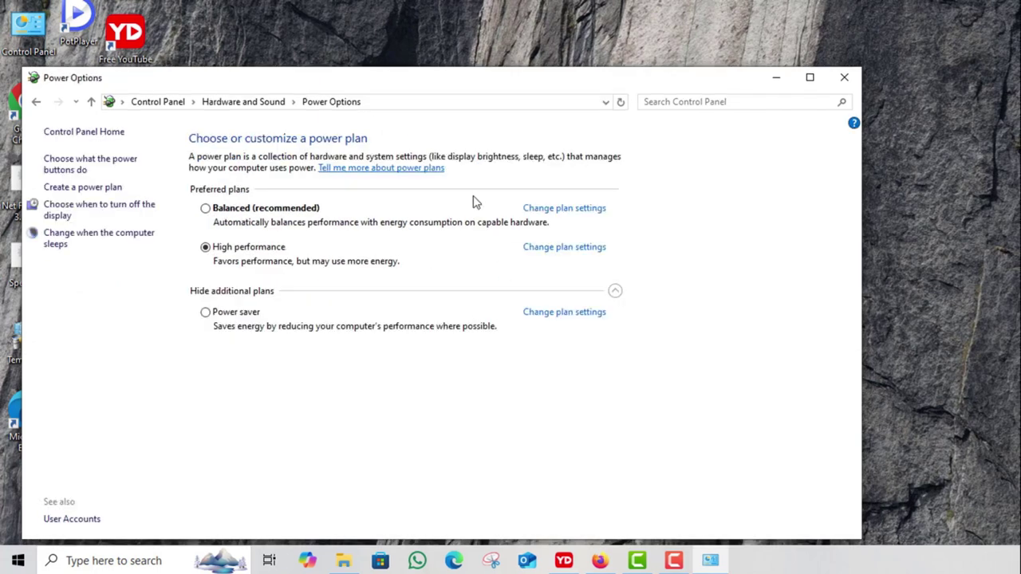
{"action": "left_click_drag", "start_coordinate": [455, 88], "coordinate": [455, 45]}
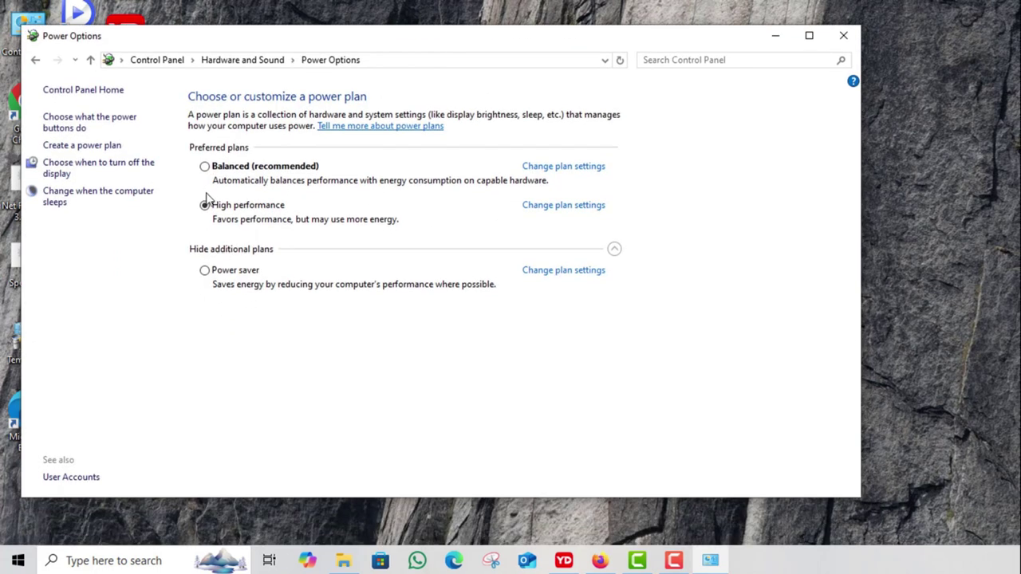
Step: Start a new plan based on High performance and name it 'My High performance'
{"action": "left_click", "coordinate": [205, 167]}
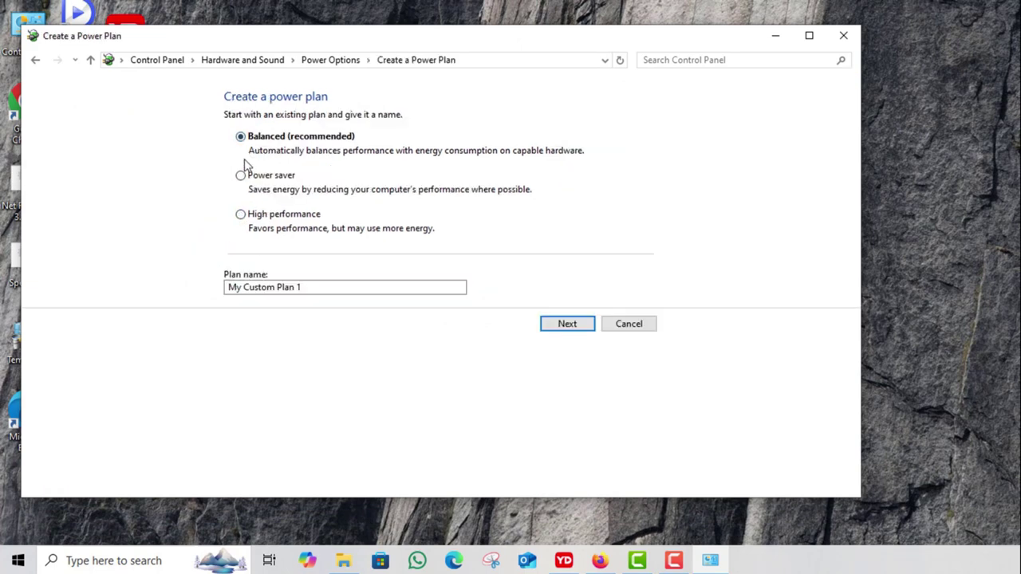
{"action": "left_click", "coordinate": [244, 182]}
{"action": "left_click", "coordinate": [241, 216]}
{"action": "left_click", "coordinate": [361, 289]}
{"action": "key", "text": "BackSpace"}
{"action": "key", "text": "BackSpace"}
{"action": "key", "text": "BackSpace"}
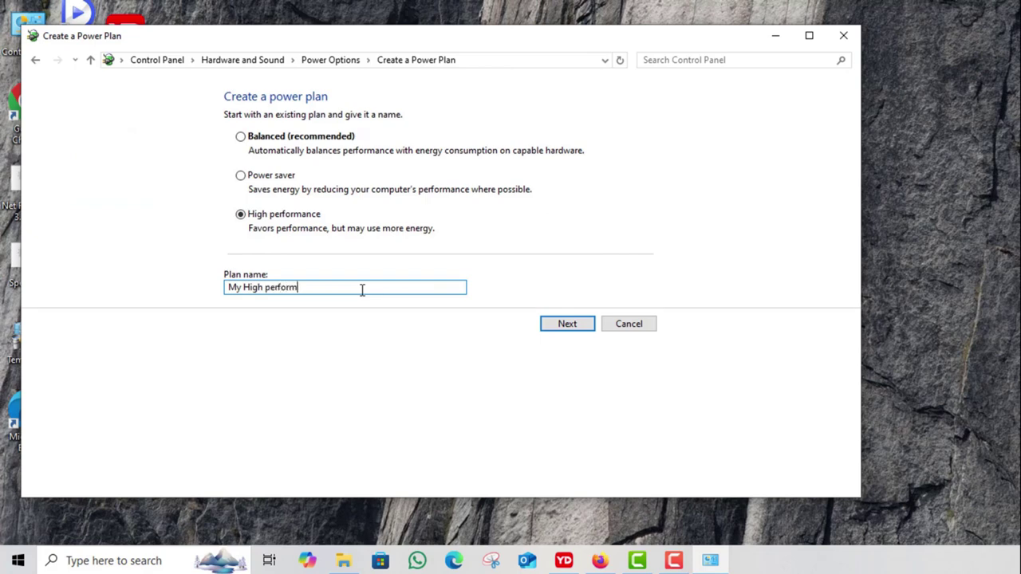
{"action": "type", "text": "ance"}
{"action": "key", "text": "Return"}
Step: Review the new plan's timeouts, keeping display off at 15 minutes and sleep at Never
{"action": "left_click", "coordinate": [447, 151]}
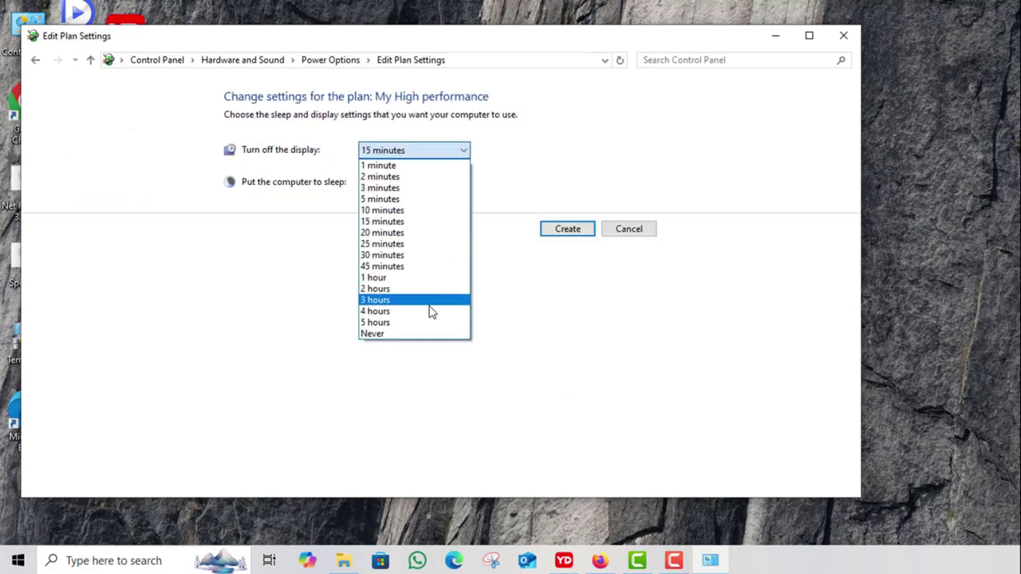
{"action": "left_click", "coordinate": [512, 329]}
{"action": "left_click", "coordinate": [456, 186]}
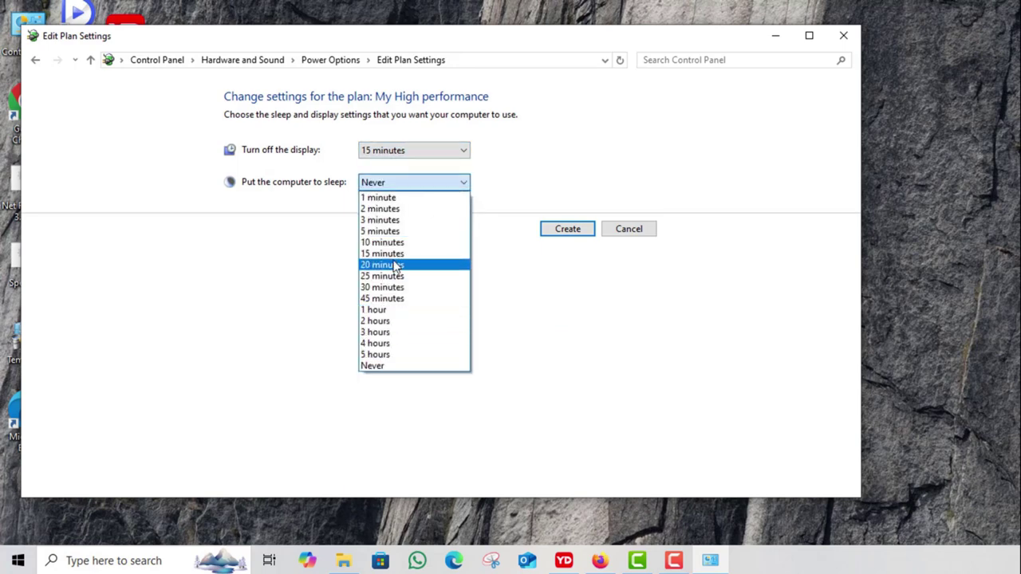
{"action": "left_click", "coordinate": [414, 151]}
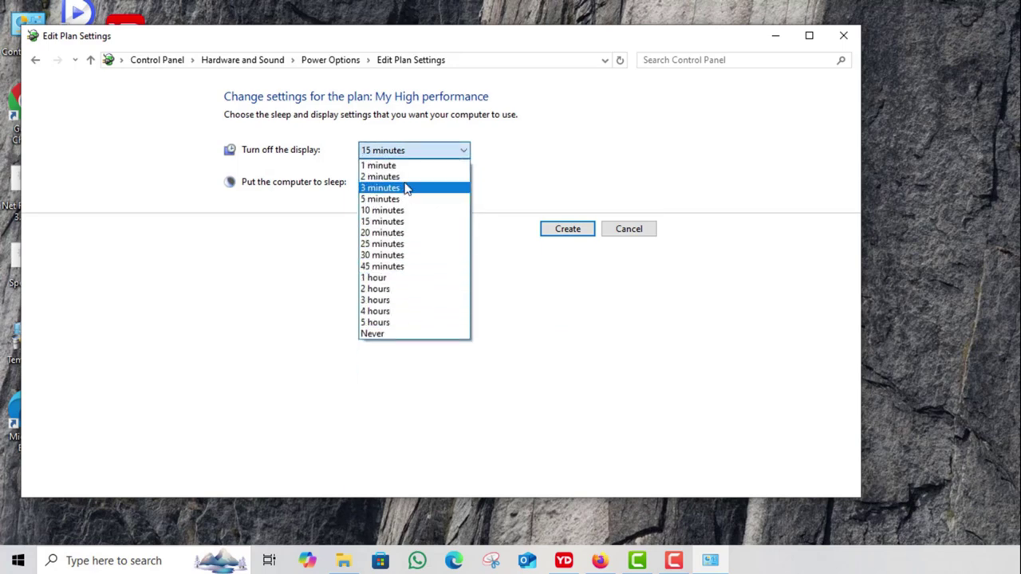
{"action": "left_click", "coordinate": [510, 328]}
{"action": "left_click", "coordinate": [457, 185]}
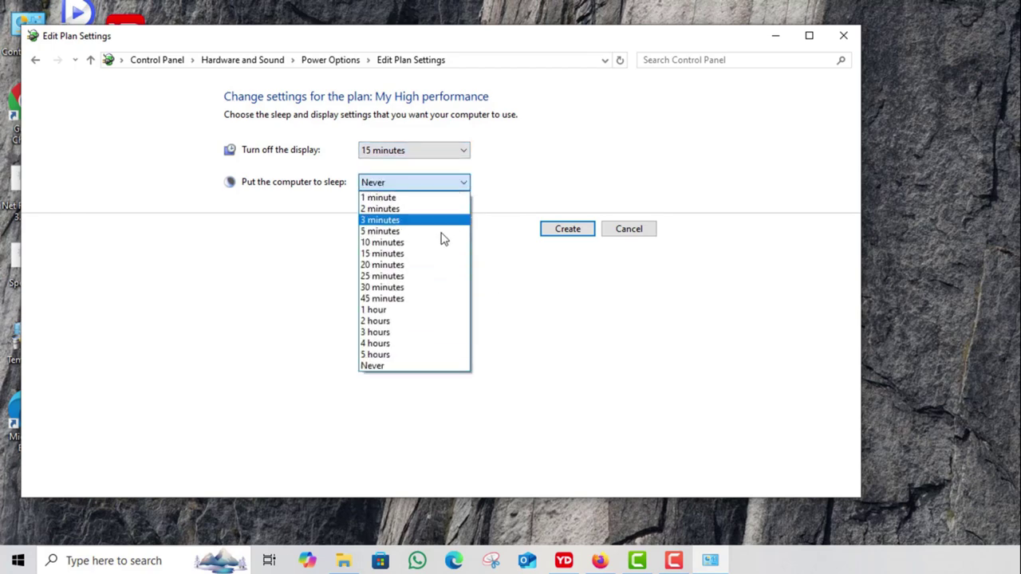
{"action": "left_click", "coordinate": [563, 231]}
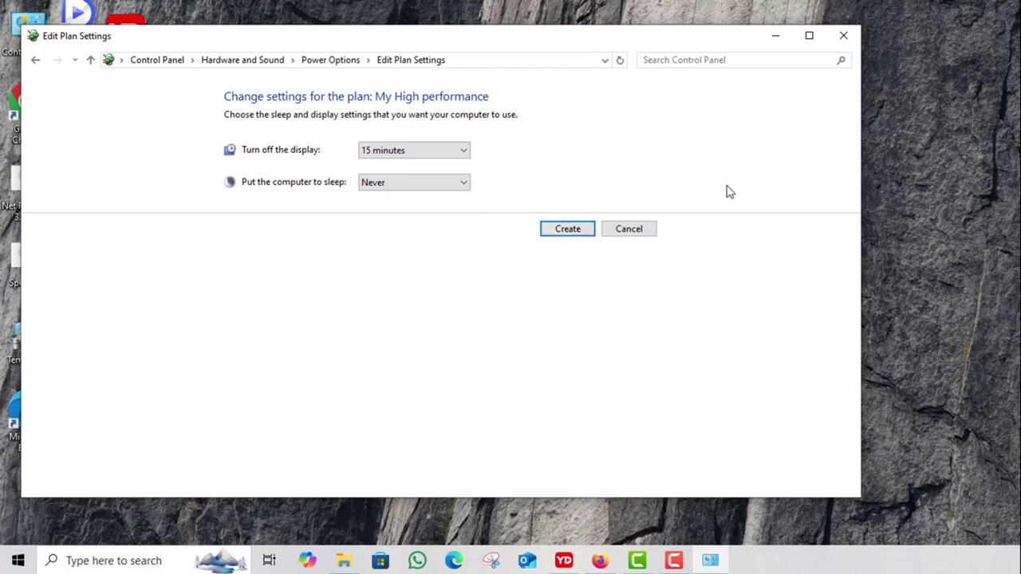
{"action": "left_click", "coordinate": [449, 151]}
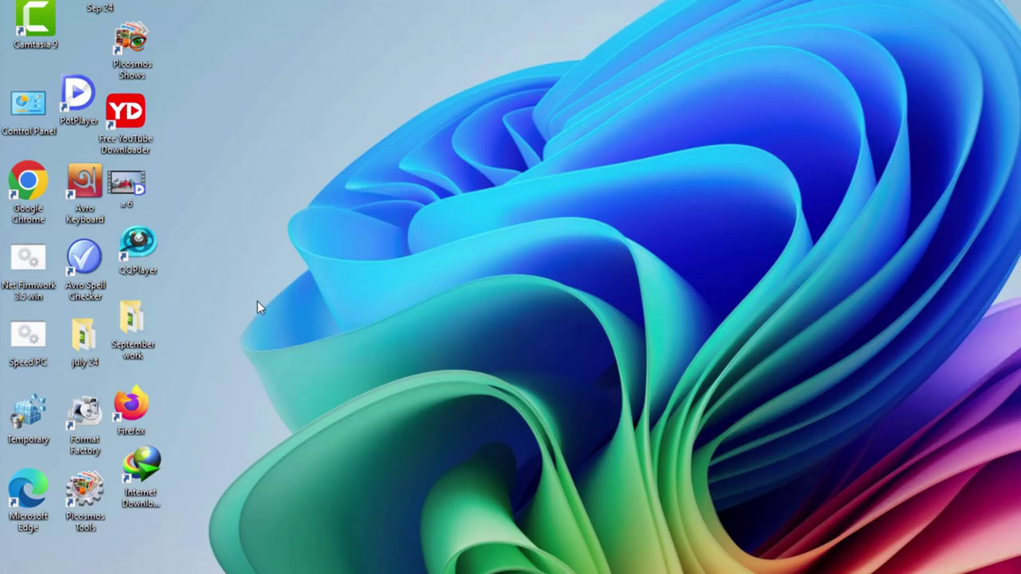
Step: Refresh the desktop twice from its context menu, then bring up the Win+X power-user menu
{"action": "right_click", "coordinate": [352, 186]}
{"action": "left_click", "coordinate": [388, 231]}
{"action": "right_click", "coordinate": [389, 232]}
{"action": "left_click", "coordinate": [443, 277]}
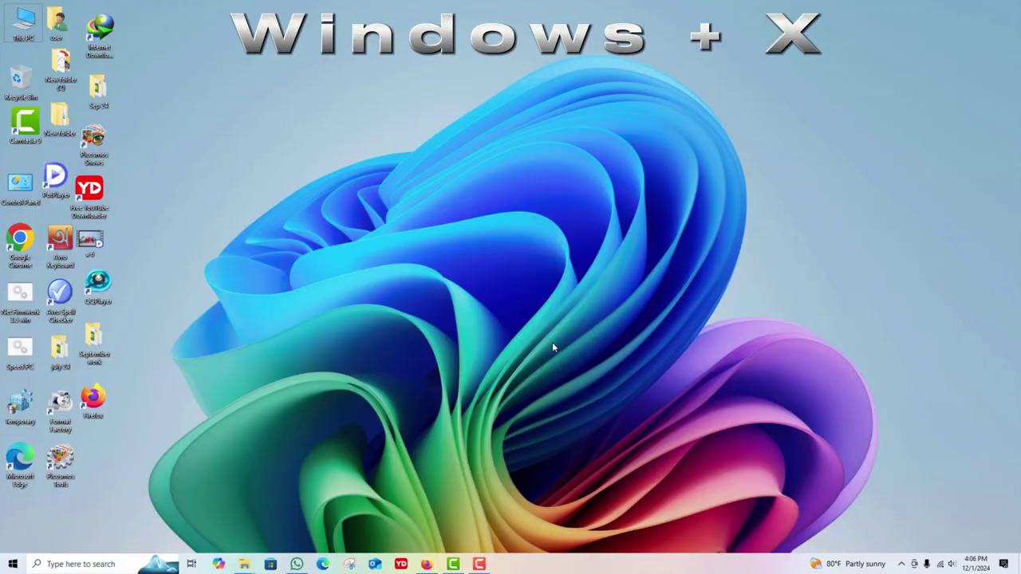
{"action": "key", "text": "super+x"}
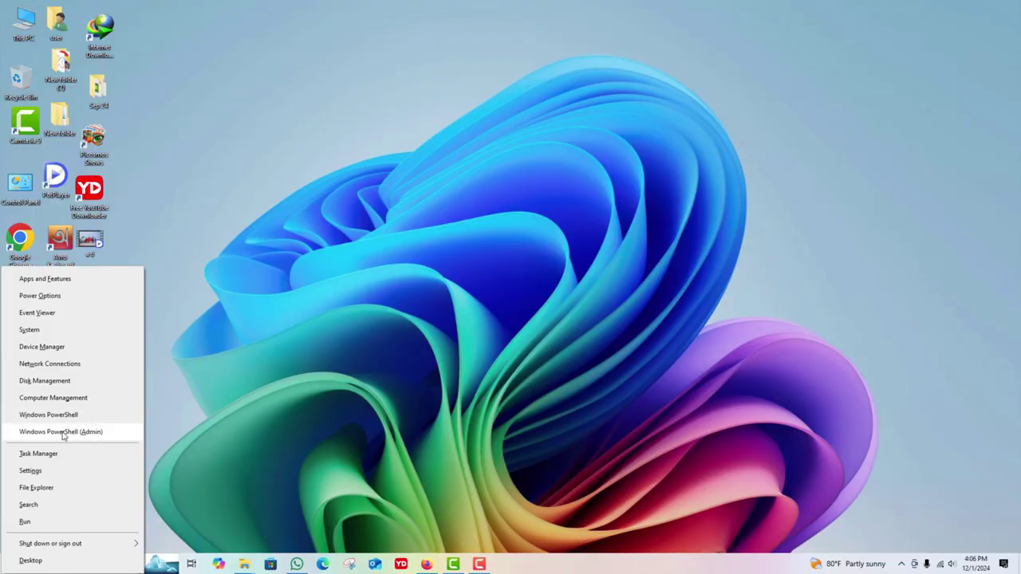
Step: Run 'powercfg -duplicatescheme e9a42b02-d5df-448d-aa00-03f14749eb61' in admin PowerShell
{"action": "left_click", "coordinate": [93, 436]}
{"action": "type", "text": "-duplica"}
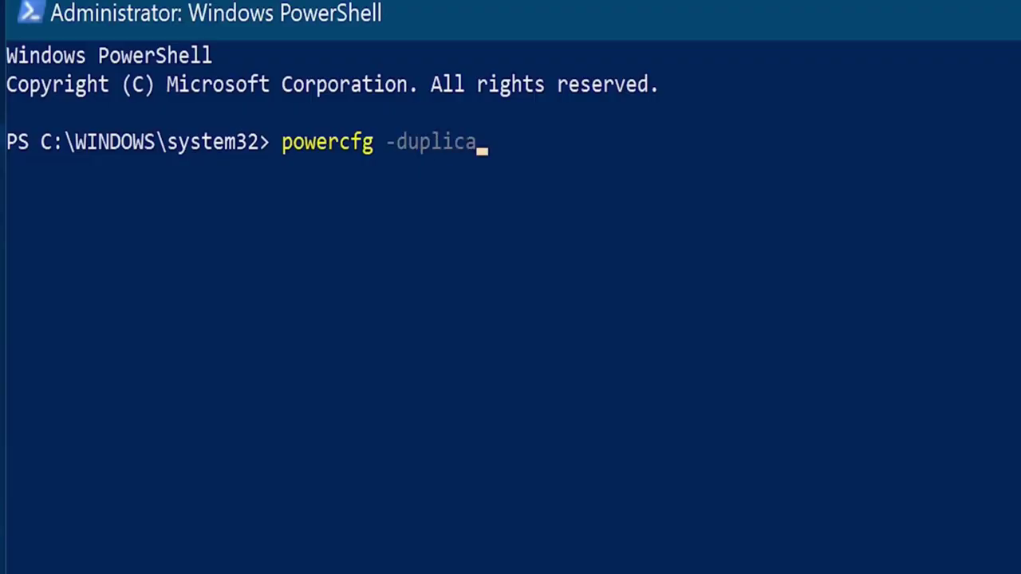
{"action": "type", "text": "tescheme e9"}
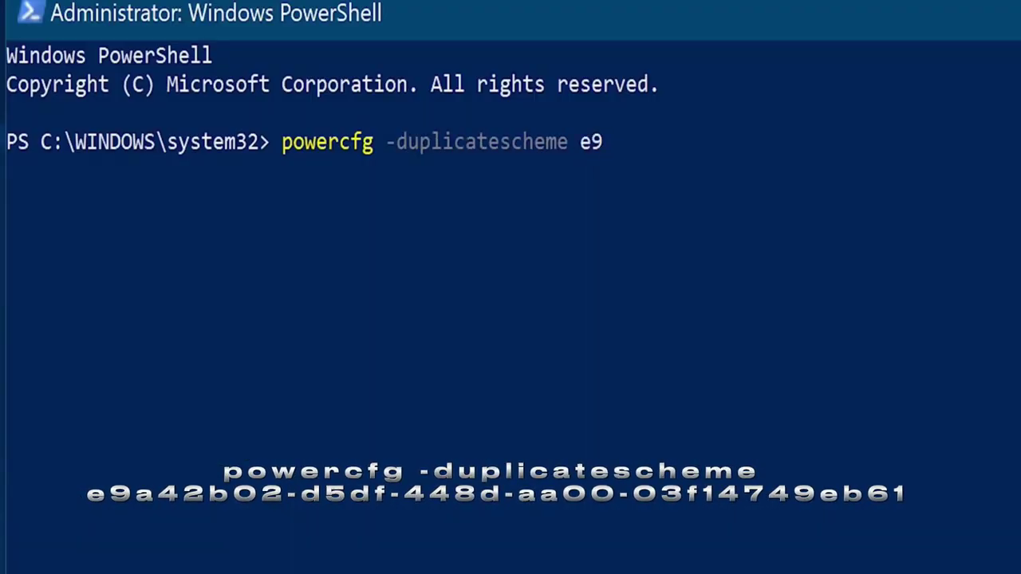
{"action": "type", "text": "a42b02"}
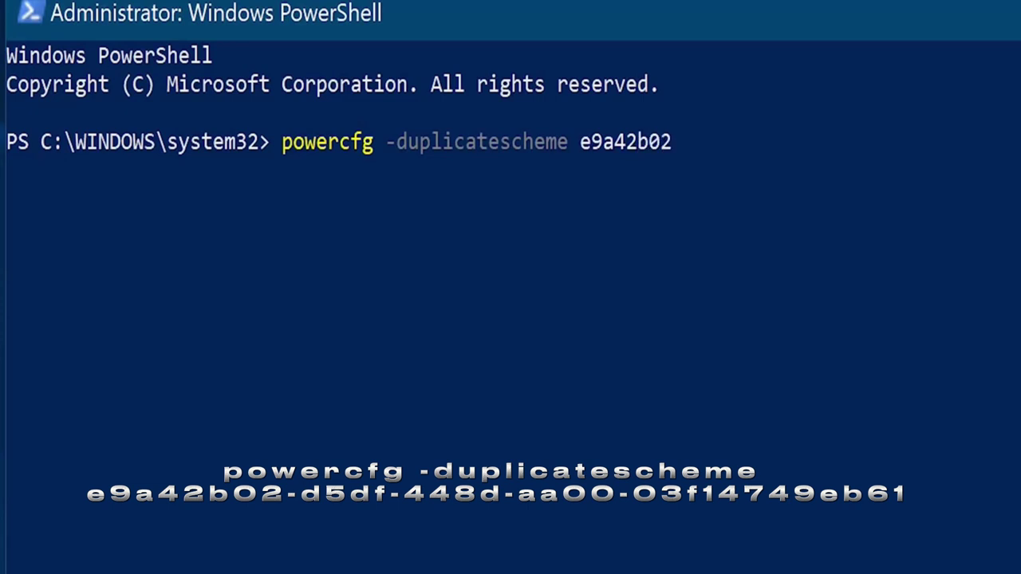
{"action": "type", "text": "-d5df-448d-aa"}
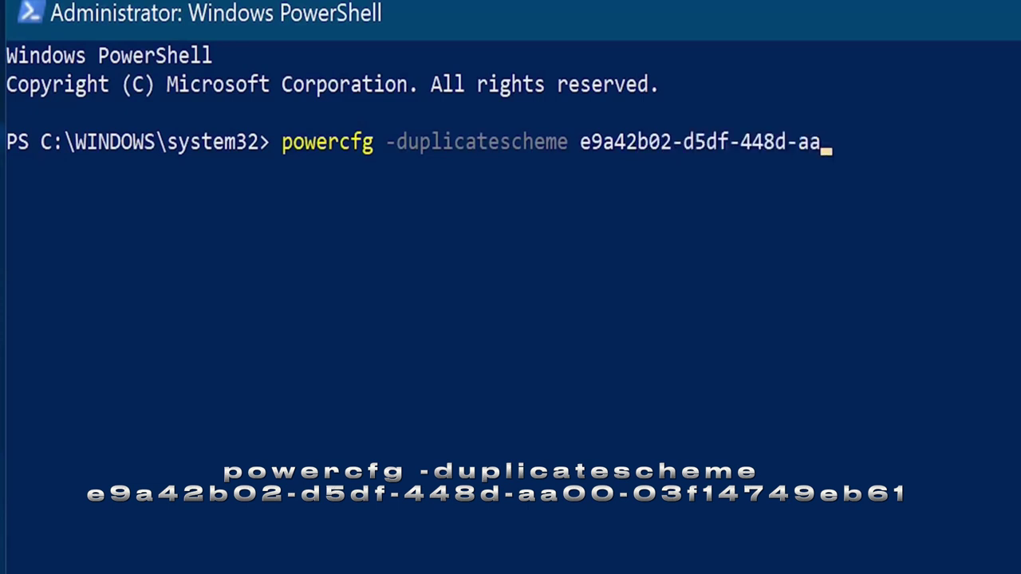
{"action": "type", "text": "00-03f1"}
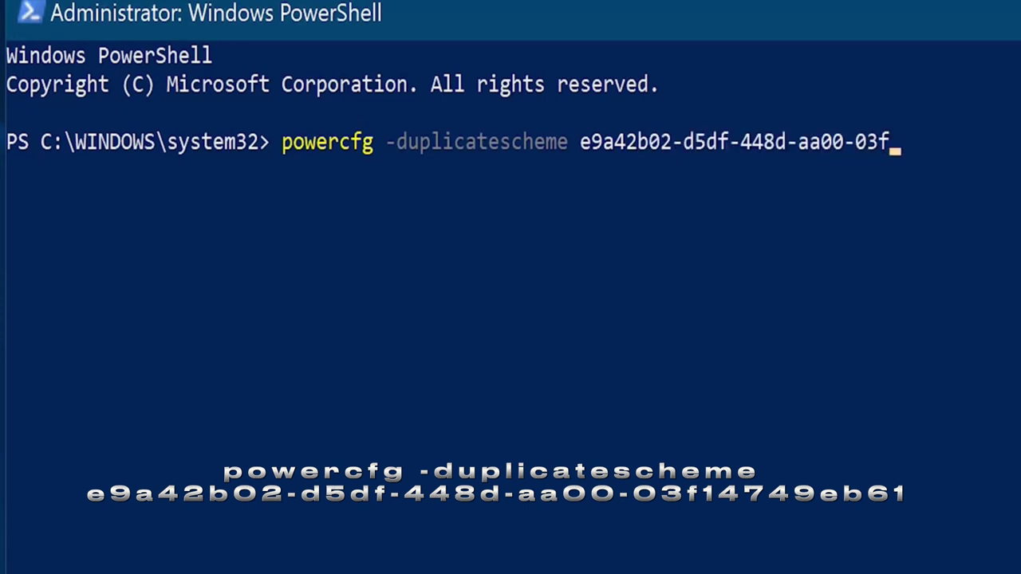
{"action": "type", "text": "4749"}
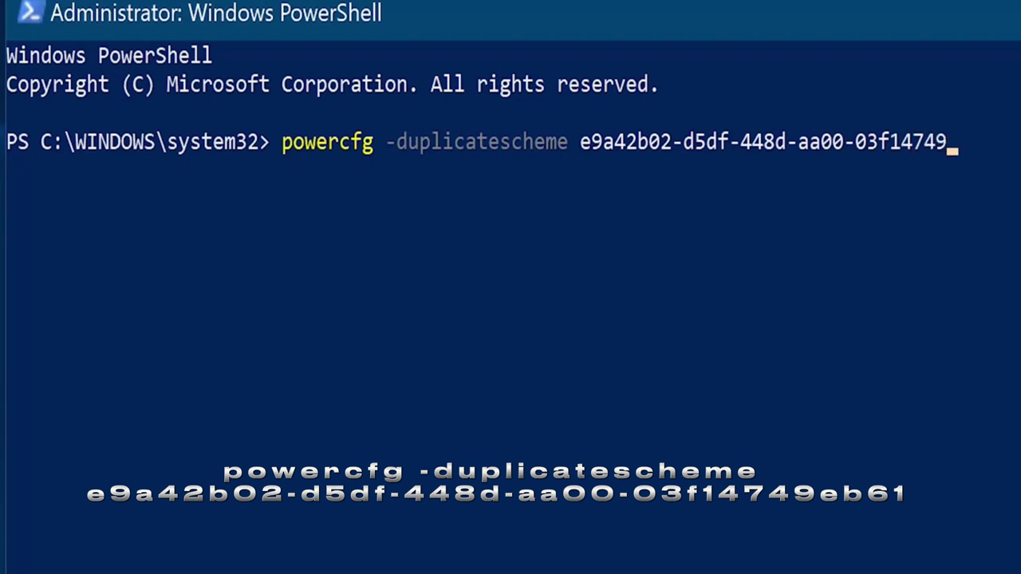
{"action": "type", "text": "eb61"}
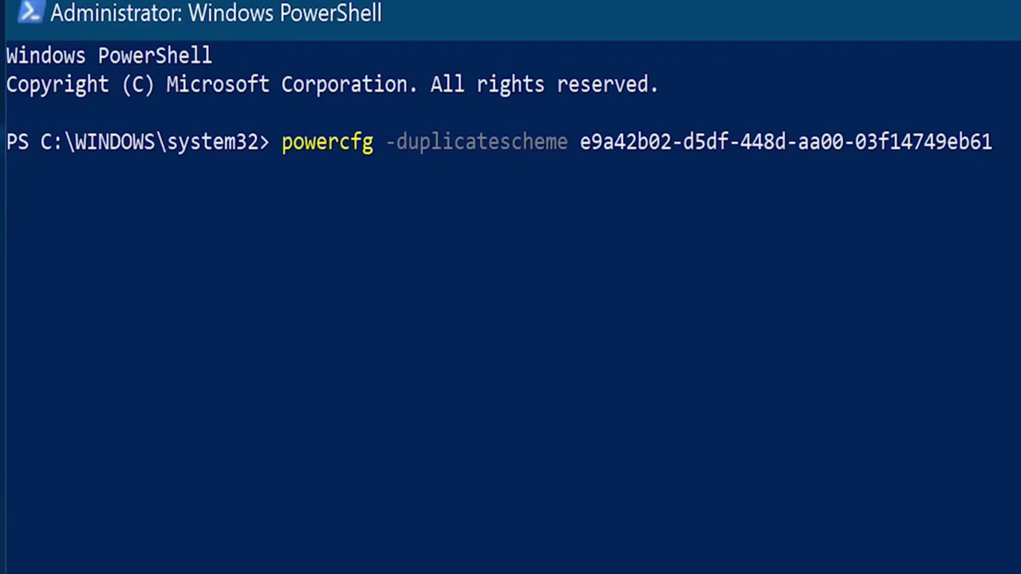
{"action": "key", "text": "Return"}
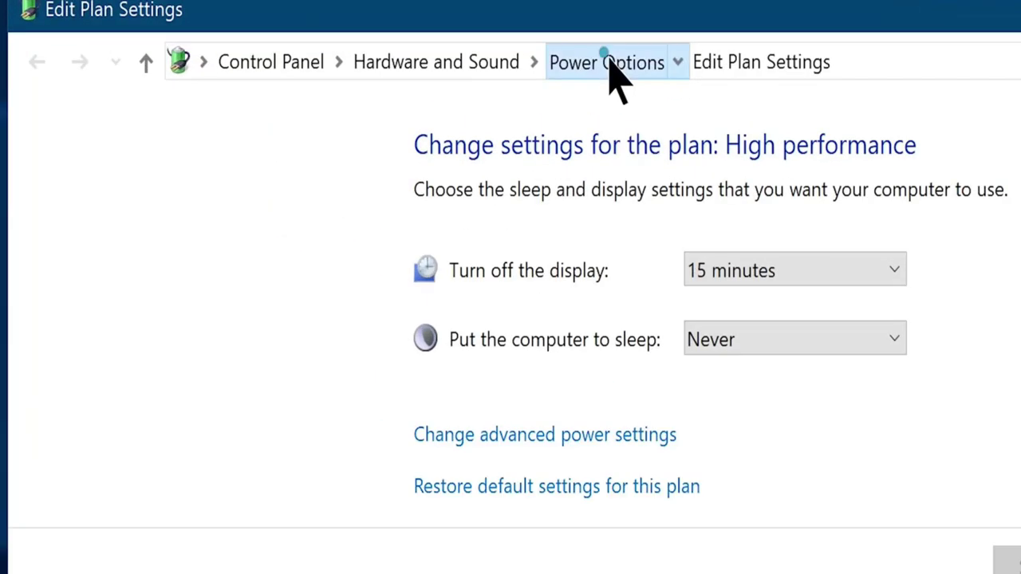
Step: Activate the Ultimate Performance plan and view its display and sleep settings
{"action": "left_click", "coordinate": [610, 69]}
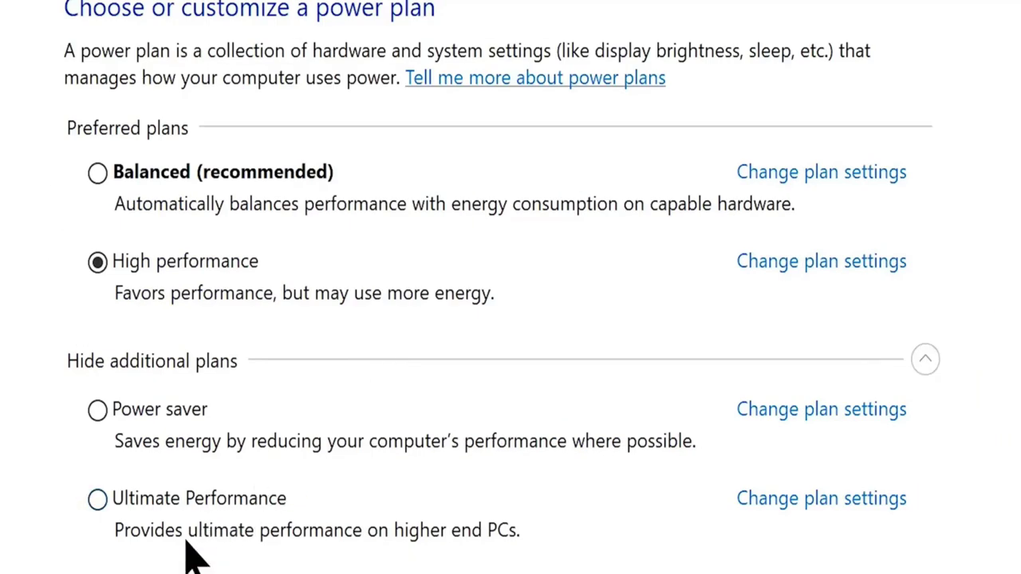
{"action": "left_click", "coordinate": [97, 499]}
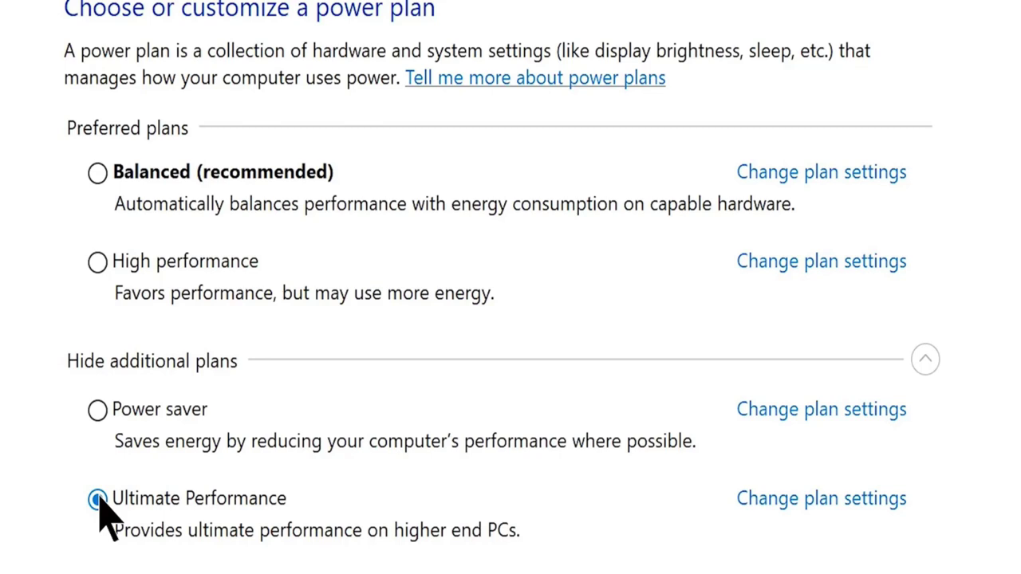
{"action": "left_click", "coordinate": [98, 499]}
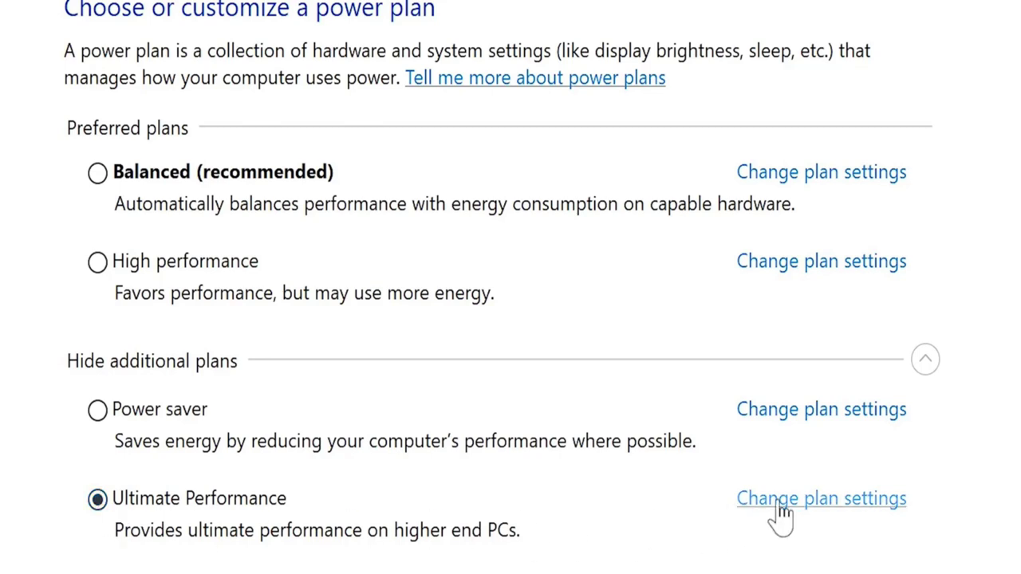
{"action": "left_click", "coordinate": [819, 502]}
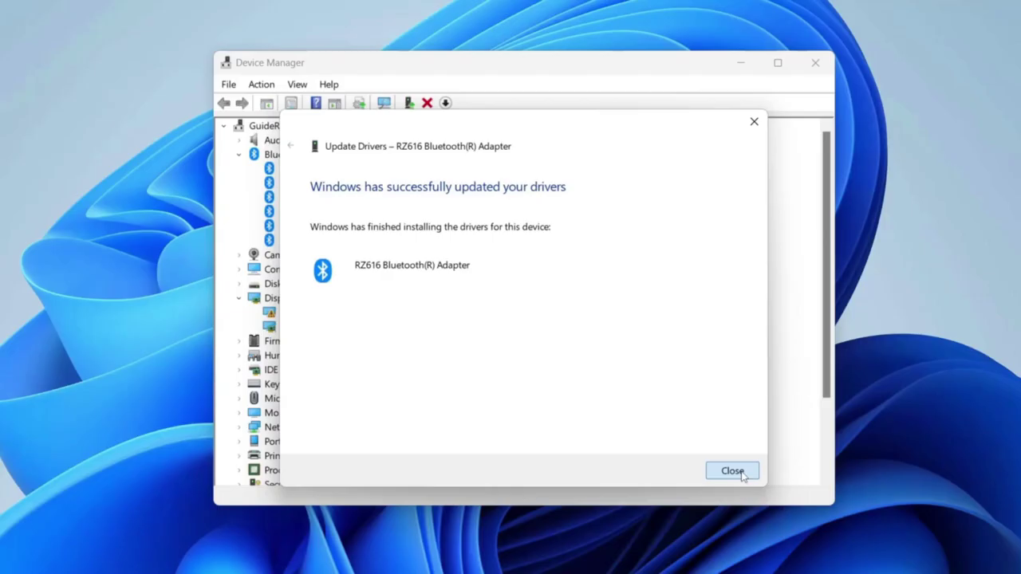
{"action": "left_click", "coordinate": [731, 469]}
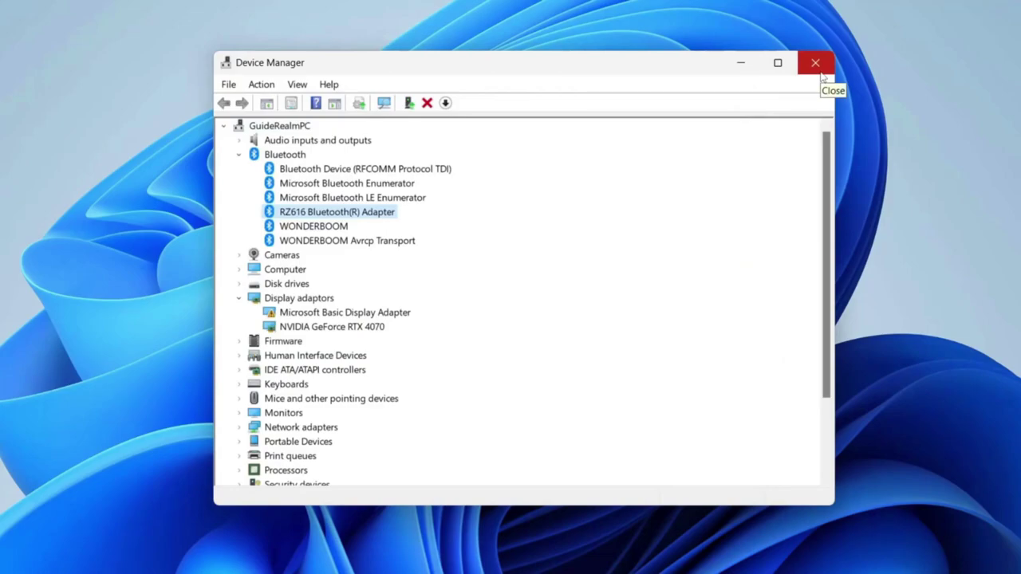
Step: Update the RZ616 Bluetooth(R) Adapter driver through Device Manager's automatic driver search
{"action": "left_click", "coordinate": [815, 63]}
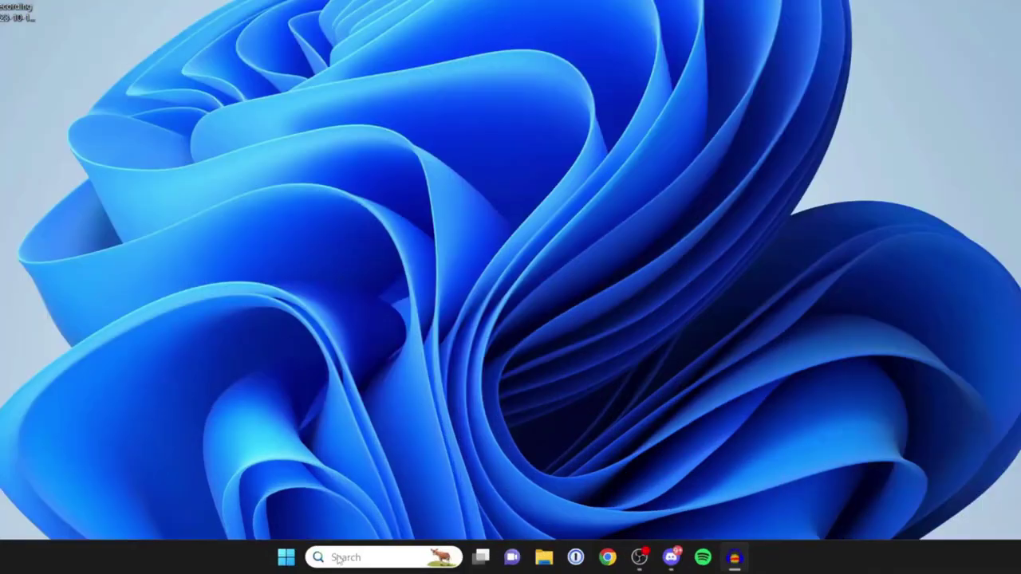
{"action": "left_click", "coordinate": [393, 563]}
{"action": "type", "text": "device ma"}
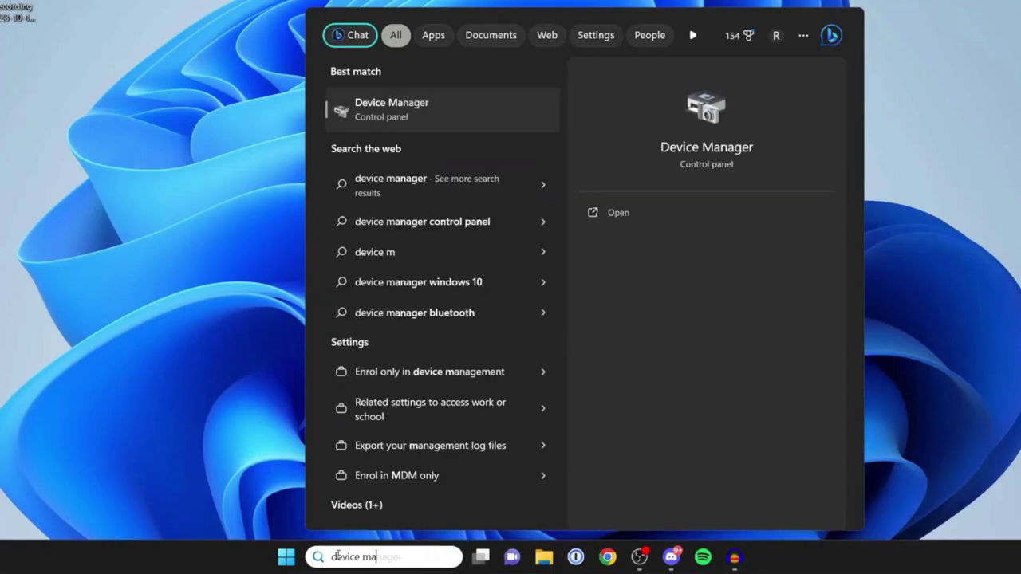
{"action": "type", "text": "na"}
{"action": "key", "text": "Return"}
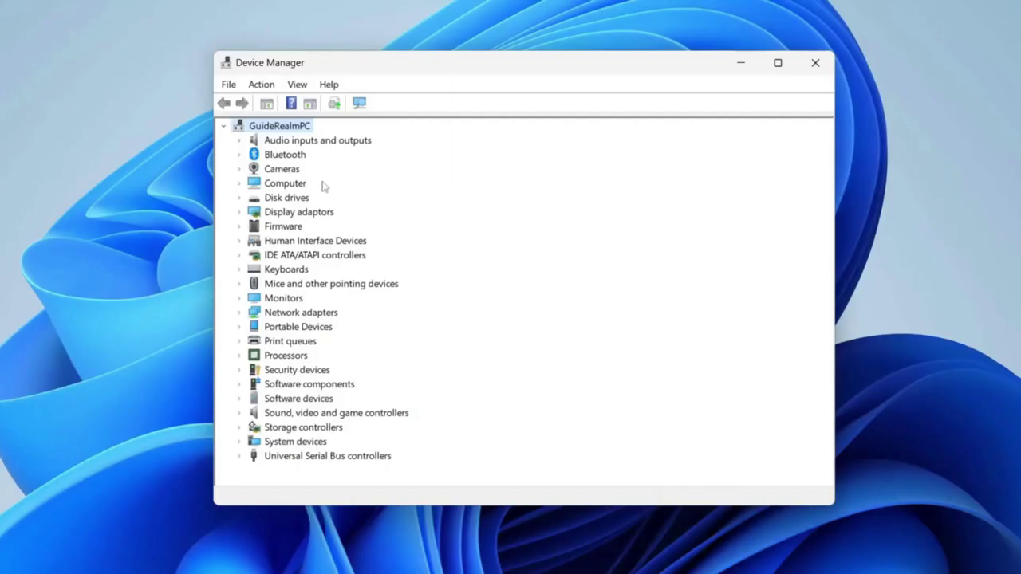
{"action": "left_click", "coordinate": [238, 154]}
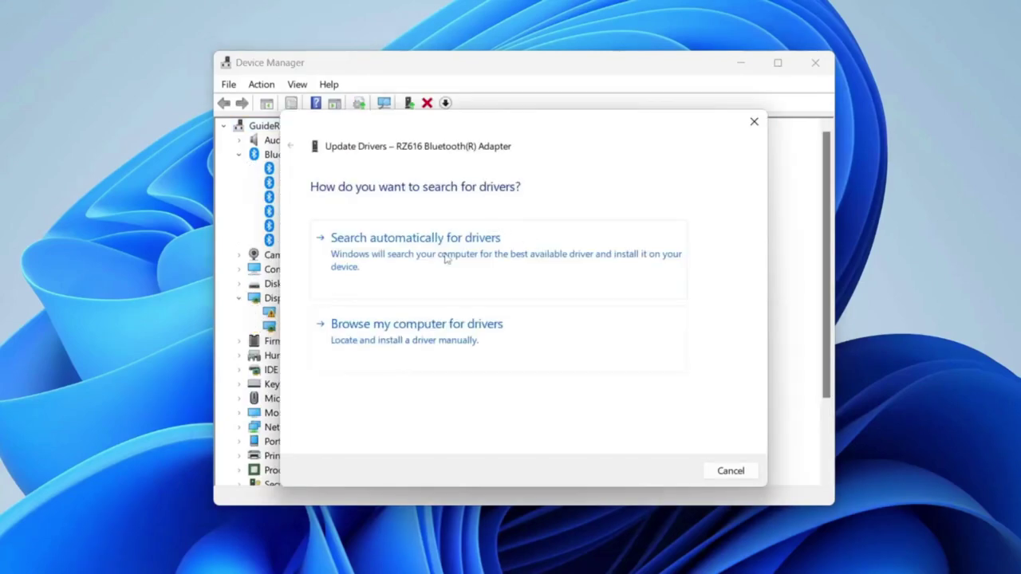
{"action": "left_click", "coordinate": [407, 239]}
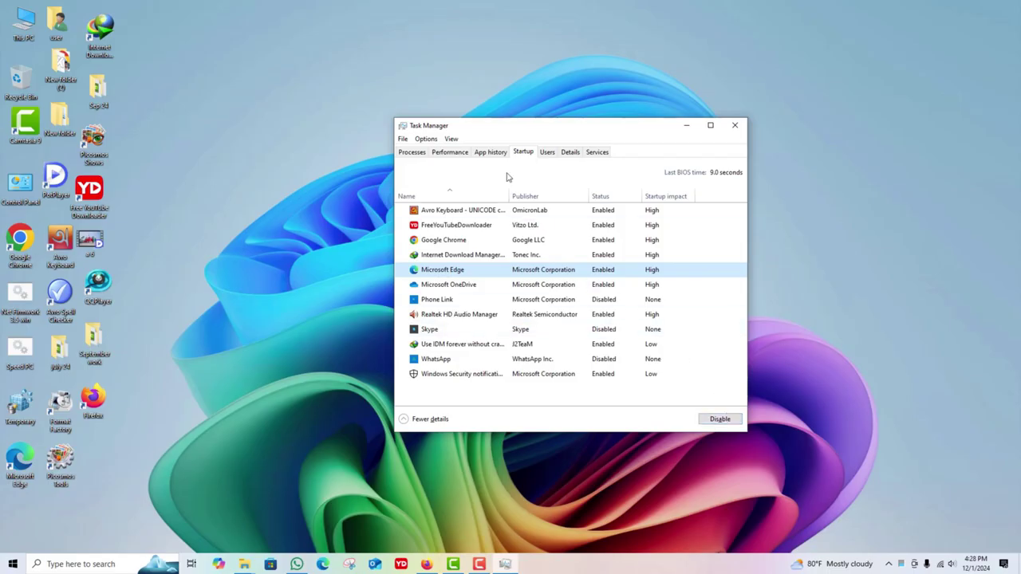
Step: Review Task Manager's App history and live CPU and memory performance
{"action": "left_click", "coordinate": [491, 153]}
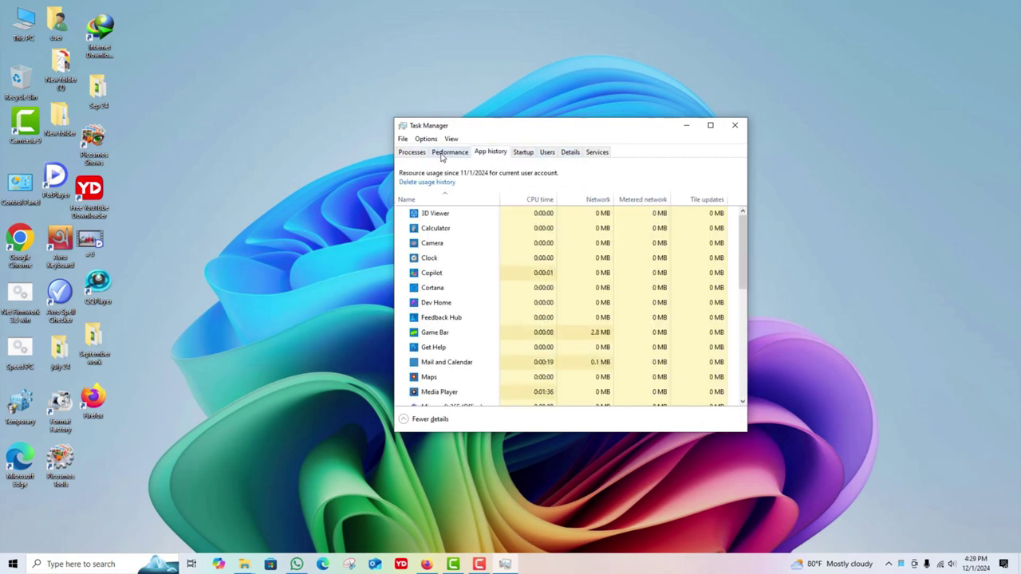
{"action": "left_click", "coordinate": [446, 159]}
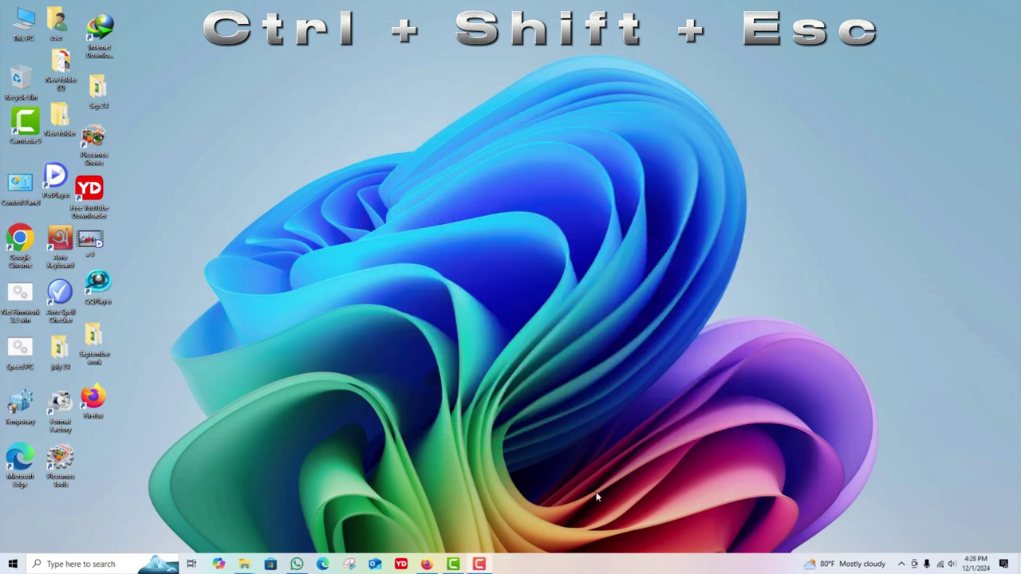
{"action": "key", "text": "ctrl+shift+Escape"}
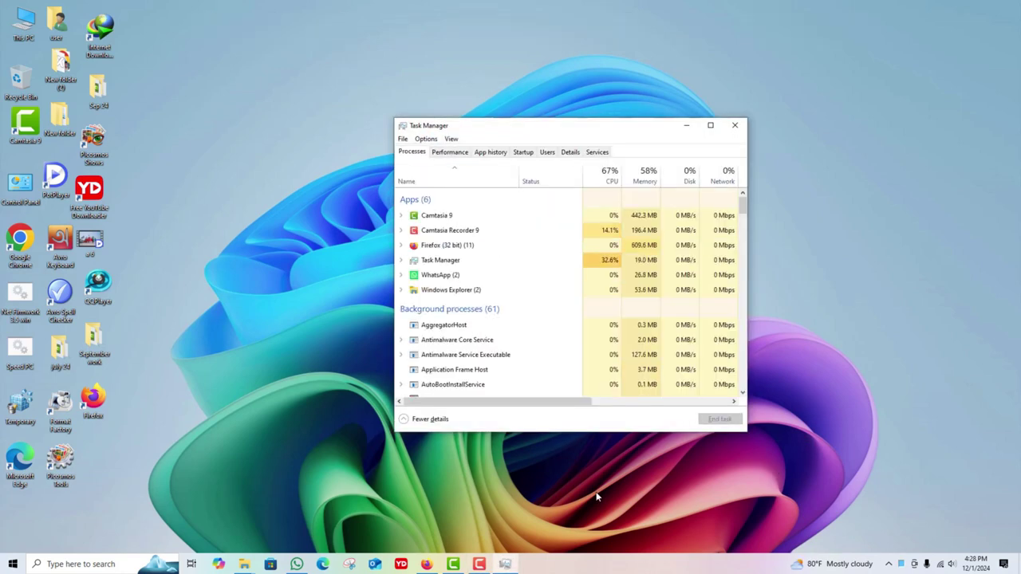
Step: Re-enable Microsoft Edge in the startup apps list, then recheck App history and CPU graphs
{"action": "left_click", "coordinate": [522, 153]}
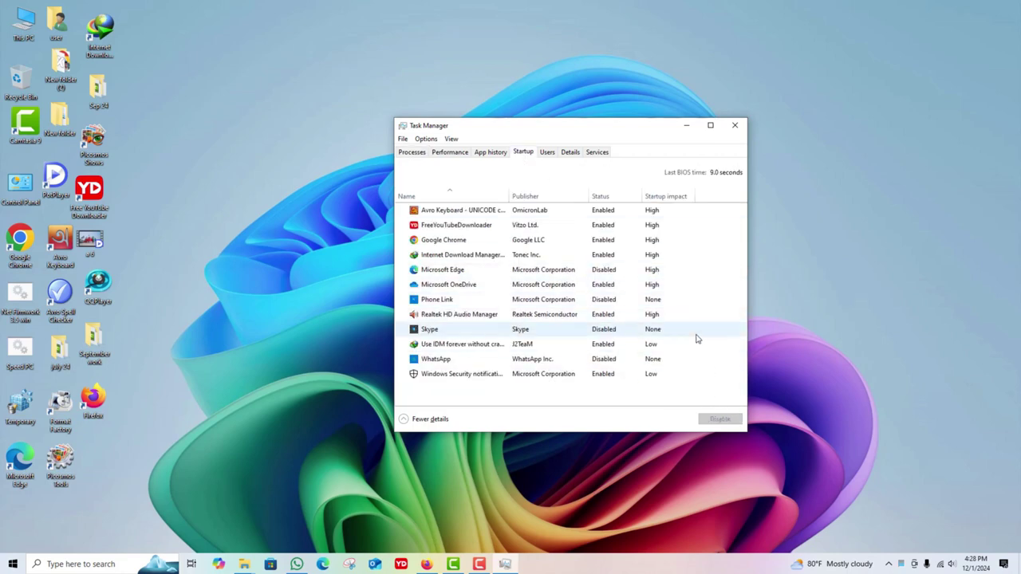
{"action": "right_click", "coordinate": [451, 274]}
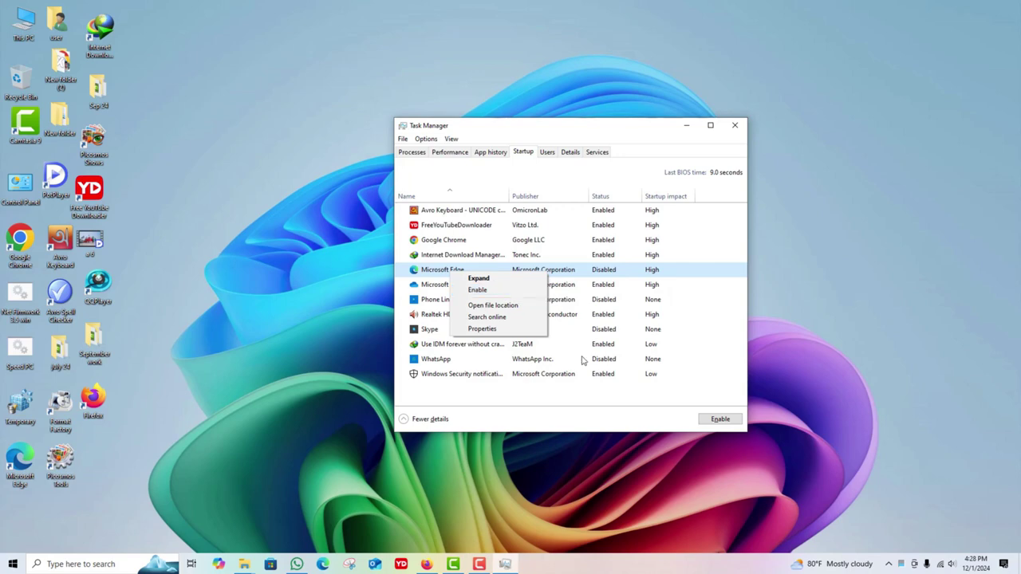
{"action": "left_click", "coordinate": [721, 422]}
{"action": "left_click", "coordinate": [492, 154]}
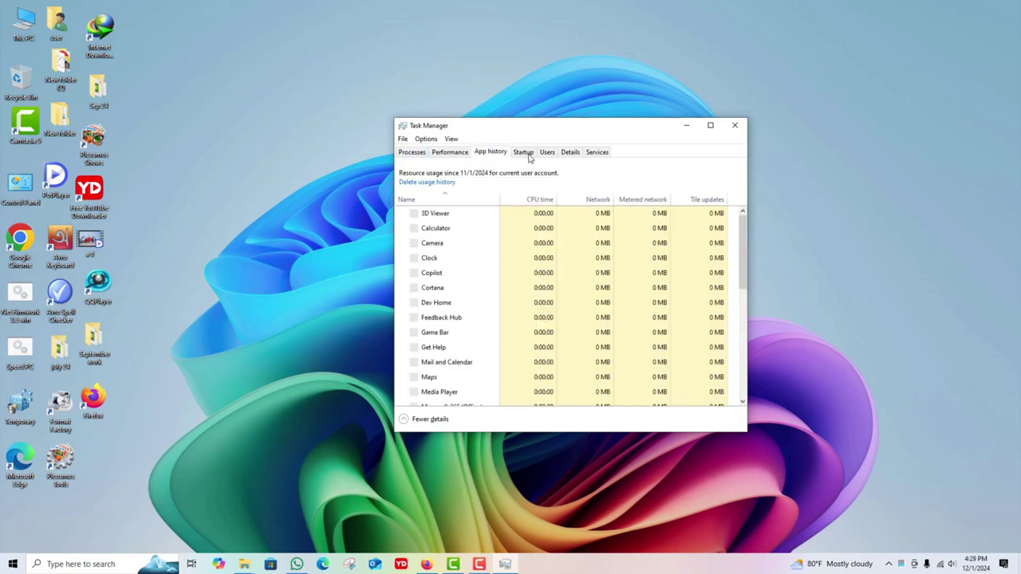
{"action": "left_click", "coordinate": [448, 152]}
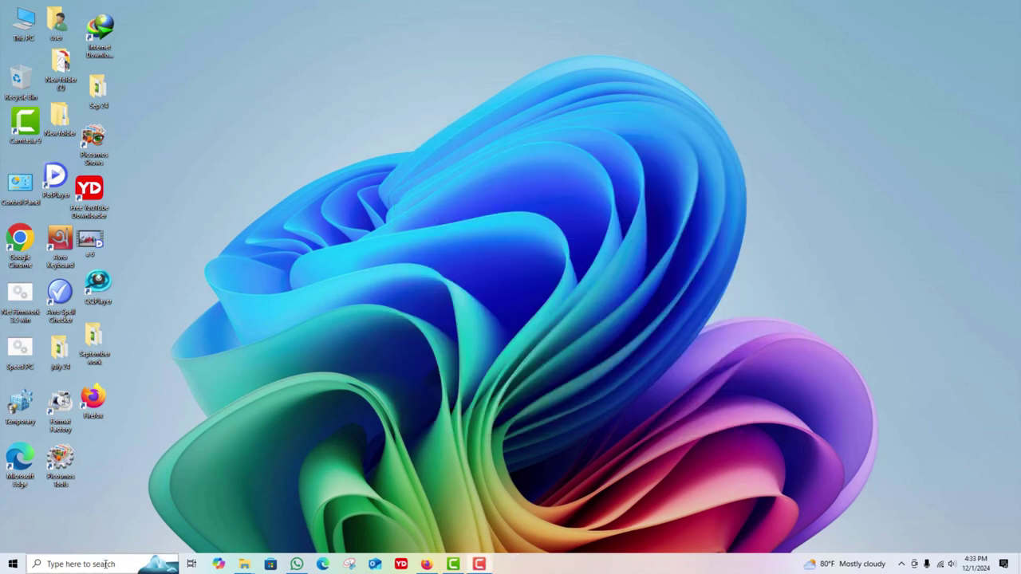
Step: Run Disk Cleanup on drive C: and scroll through its Files to delete list
{"action": "left_click", "coordinate": [109, 562]}
{"action": "type", "text": "d"}
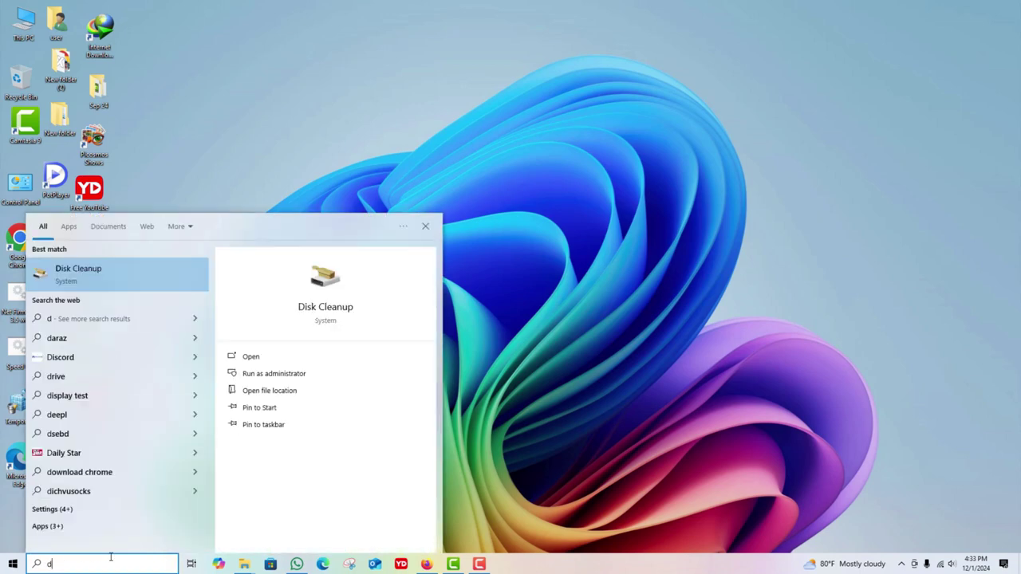
{"action": "left_click", "coordinate": [88, 275]}
{"action": "left_click", "coordinate": [533, 284]}
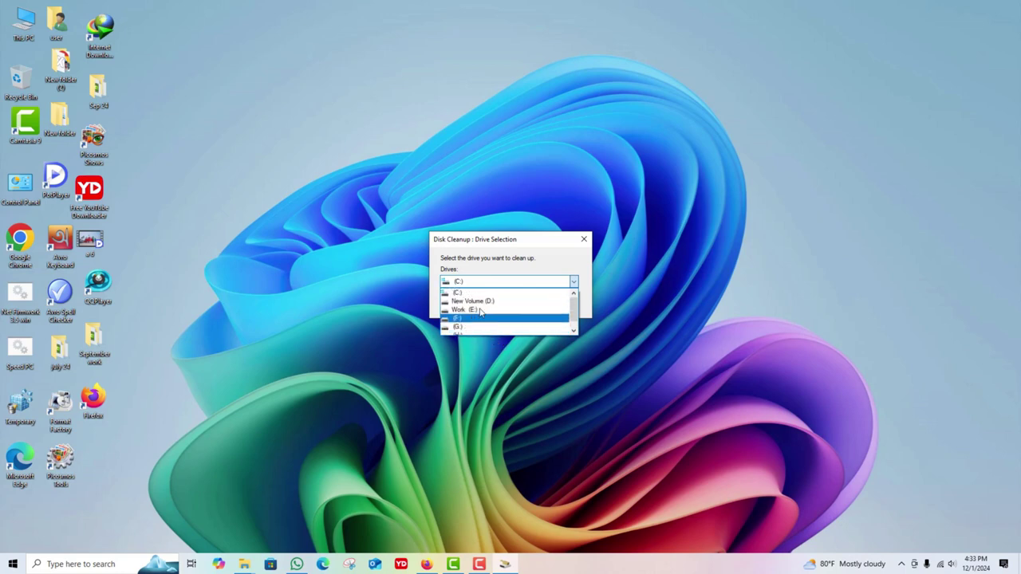
{"action": "left_click", "coordinate": [459, 292]}
{"action": "left_click_drag", "start_coordinate": [166, 42], "coordinate": [469, 104]}
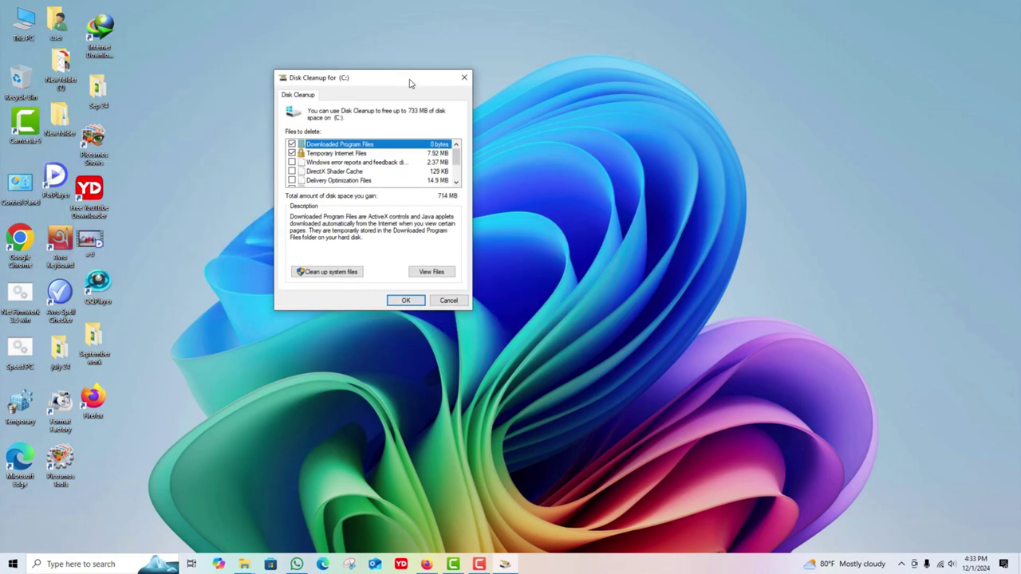
{"action": "scroll", "coordinate": [376, 181], "scroll_direction": "down", "scroll_amount": 2}
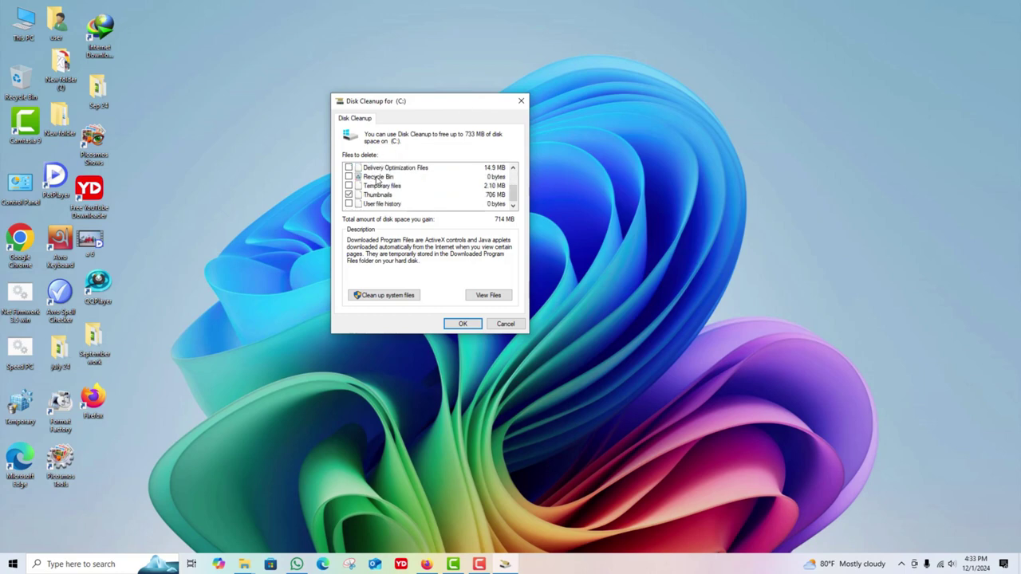
{"action": "scroll", "coordinate": [515, 203], "scroll_direction": "up", "scroll_amount": 2}
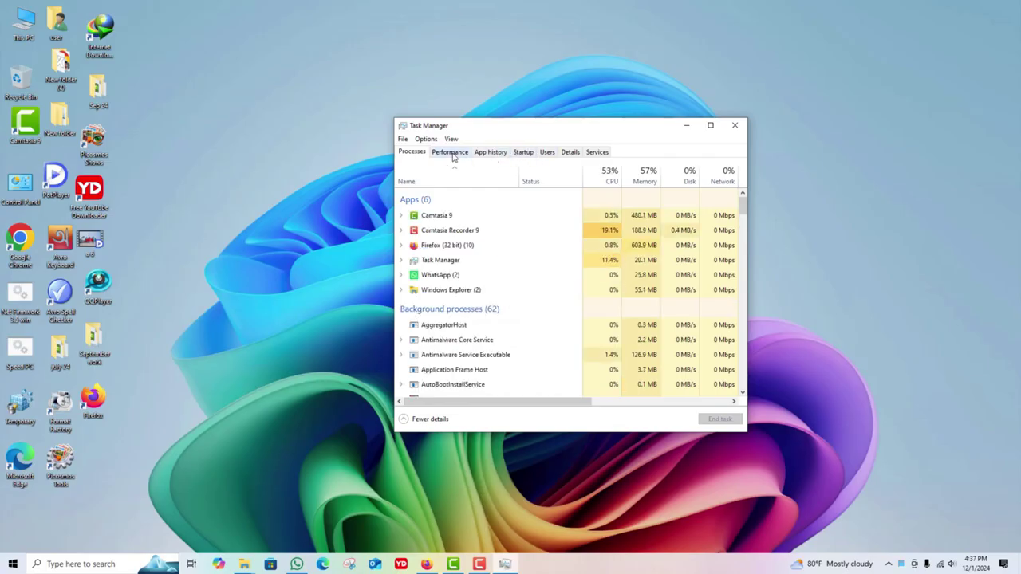
Step: Scroll through the Startup apps list, then sort the Processes list by the Disk column
{"action": "left_click", "coordinate": [526, 153]}
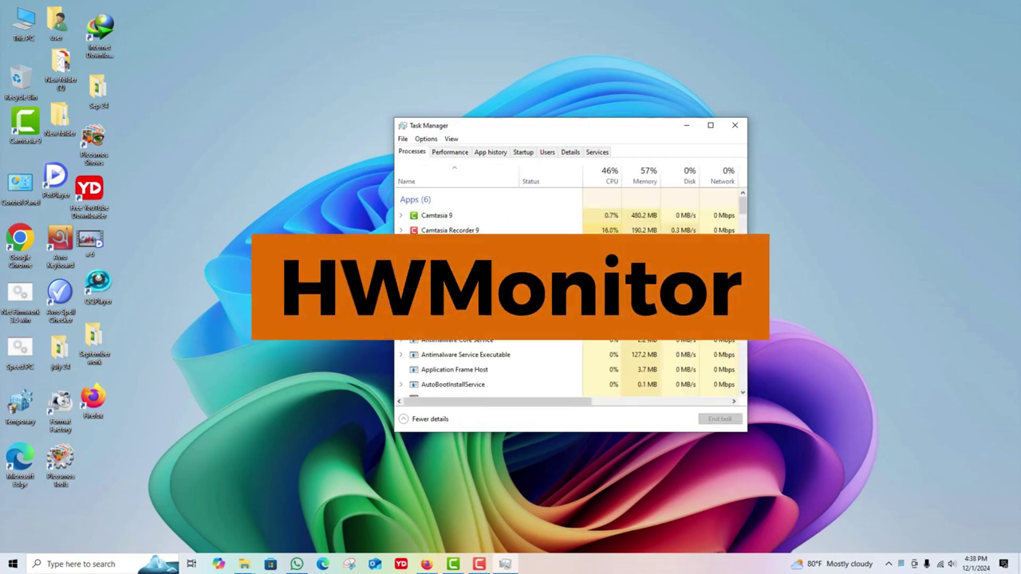
{"action": "scroll", "coordinate": [726, 331], "scroll_direction": "down", "scroll_amount": 1}
{"action": "scroll", "coordinate": [725, 331], "scroll_direction": "down", "scroll_amount": 2}
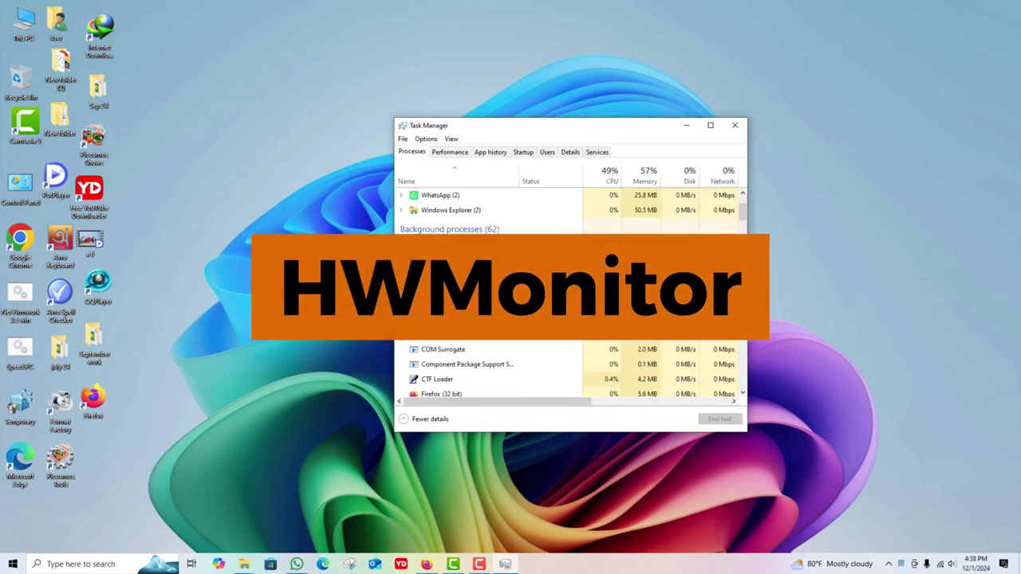
{"action": "scroll", "coordinate": [726, 331], "scroll_direction": "down", "scroll_amount": 2}
{"action": "scroll", "coordinate": [726, 331], "scroll_direction": "down", "scroll_amount": 2}
{"action": "scroll", "coordinate": [726, 331], "scroll_direction": "down", "scroll_amount": 2}
{"action": "scroll", "coordinate": [722, 331], "scroll_direction": "down", "scroll_amount": 1}
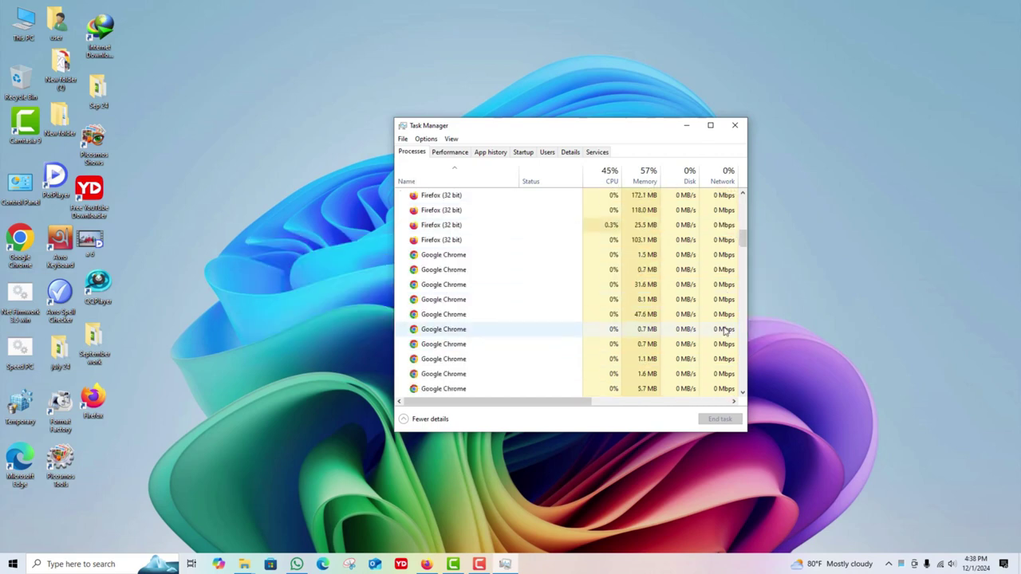
{"action": "scroll", "coordinate": [714, 331], "scroll_direction": "down", "scroll_amount": 3}
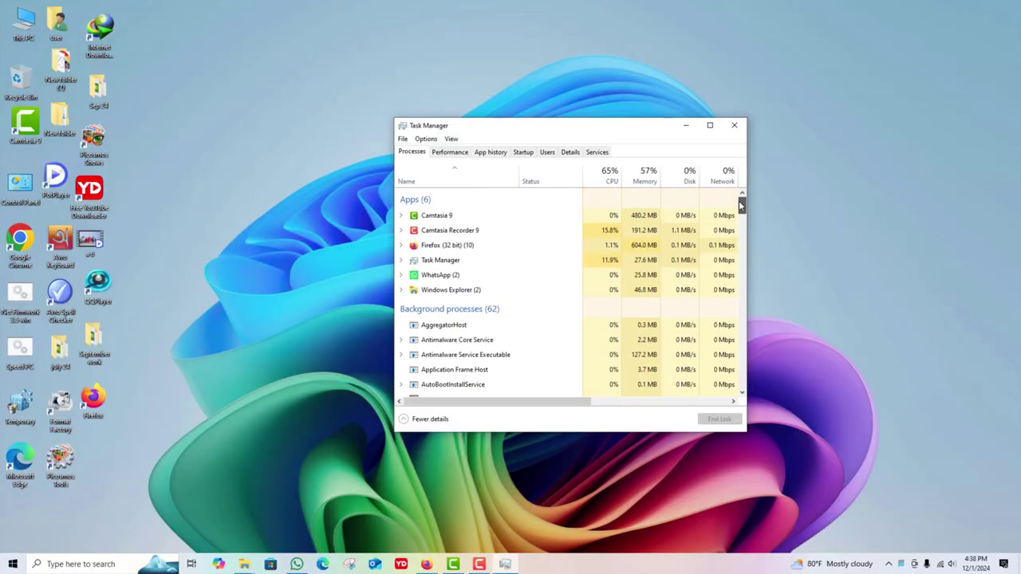
{"action": "left_click", "coordinate": [690, 181]}
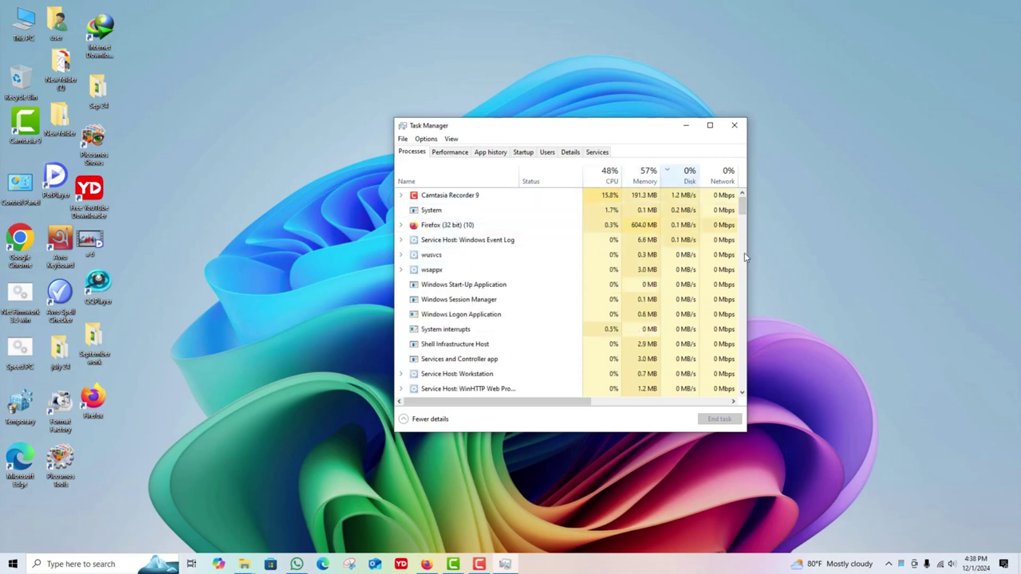
{"action": "left_click_drag", "start_coordinate": [742, 208], "coordinate": [747, 218]}
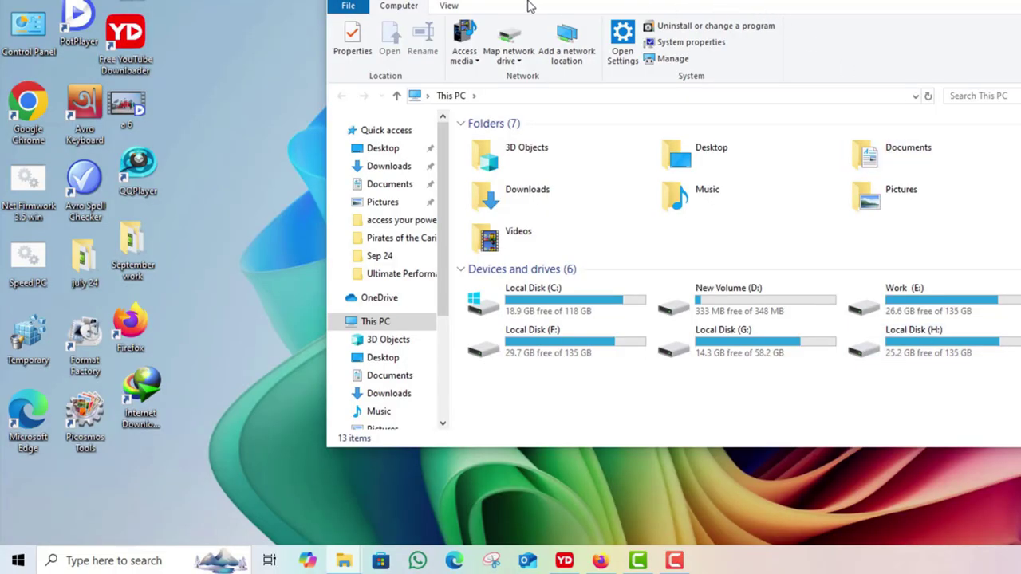
Step: Browse the installed apps list and run Check for updates in Windows Update
{"action": "left_click", "coordinate": [742, 36]}
{"action": "scroll", "coordinate": [660, 362], "scroll_direction": "down", "scroll_amount": 3}
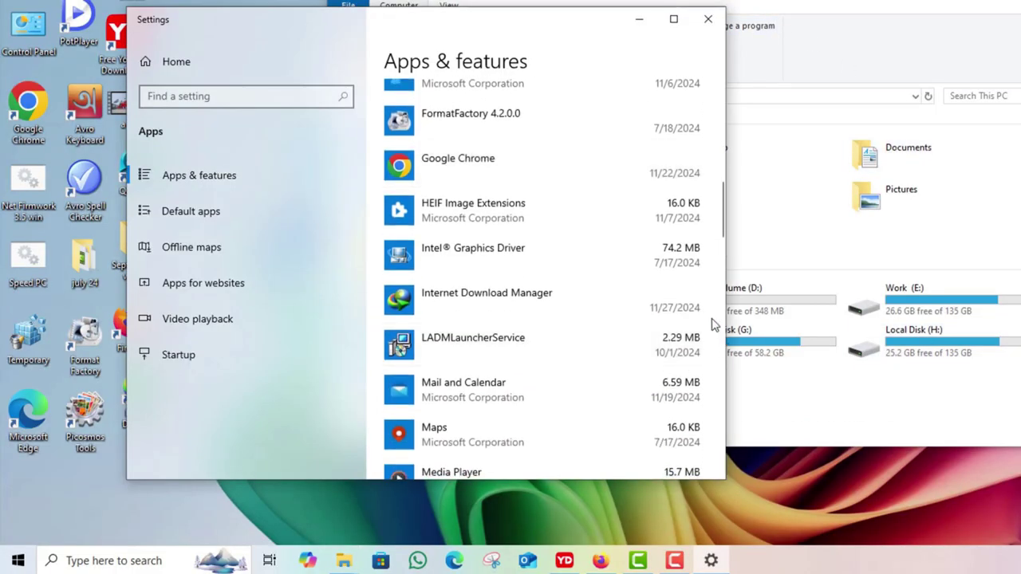
{"action": "scroll", "coordinate": [711, 321], "scroll_direction": "down", "scroll_amount": 2}
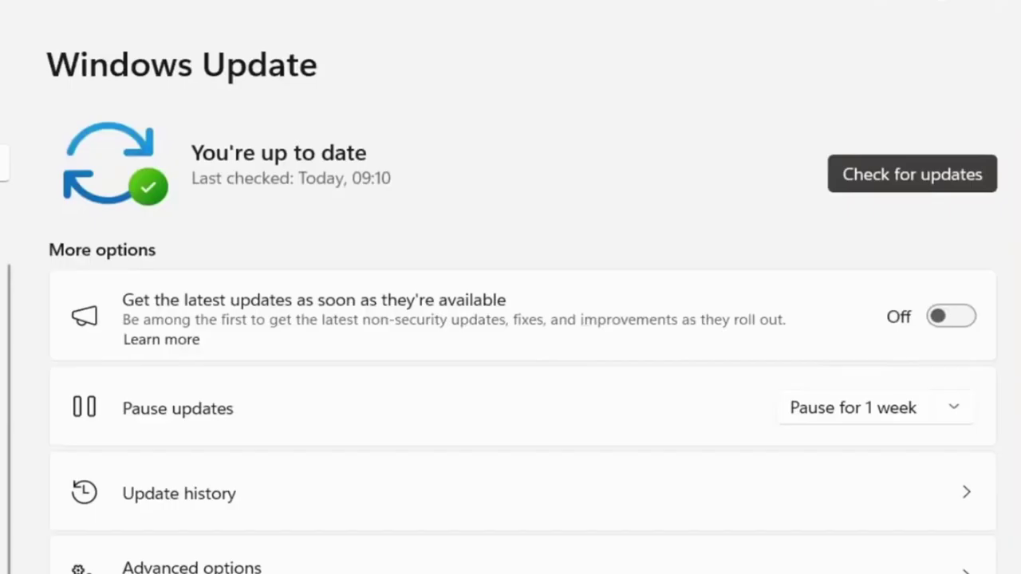
{"action": "left_click", "coordinate": [909, 179]}
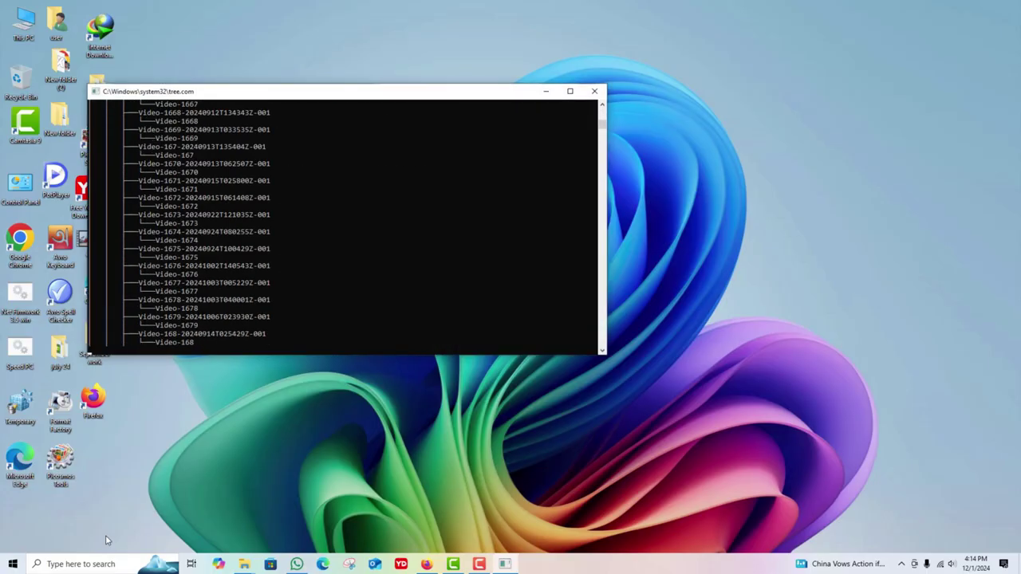
Step: Run the tree command from the Win+R box, twice, to list the Video subfolders
{"action": "key", "text": "super+r"}
{"action": "left_click", "coordinate": [108, 532]}
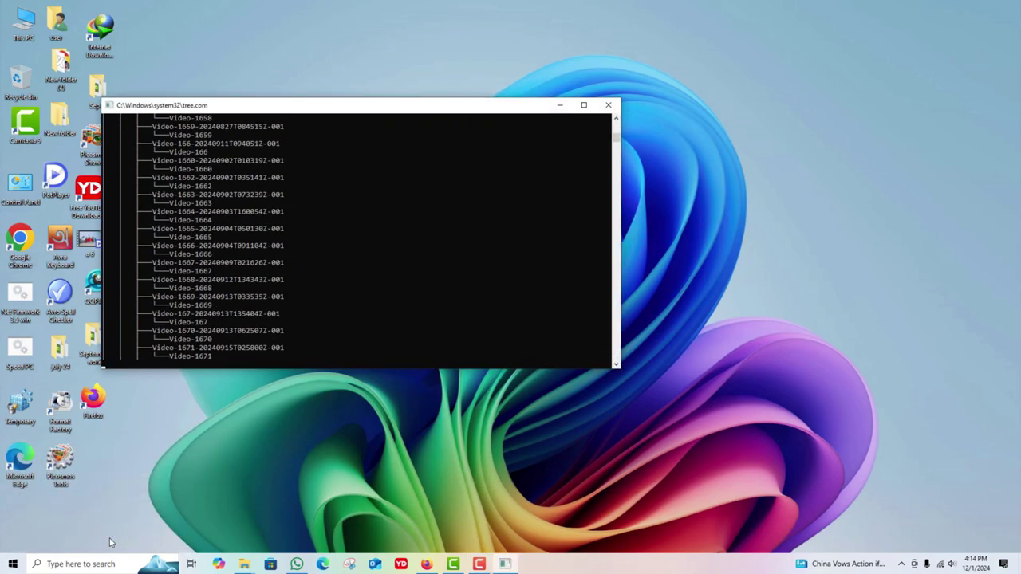
{"action": "key", "text": "super+r"}
{"action": "left_click", "coordinate": [104, 532]}
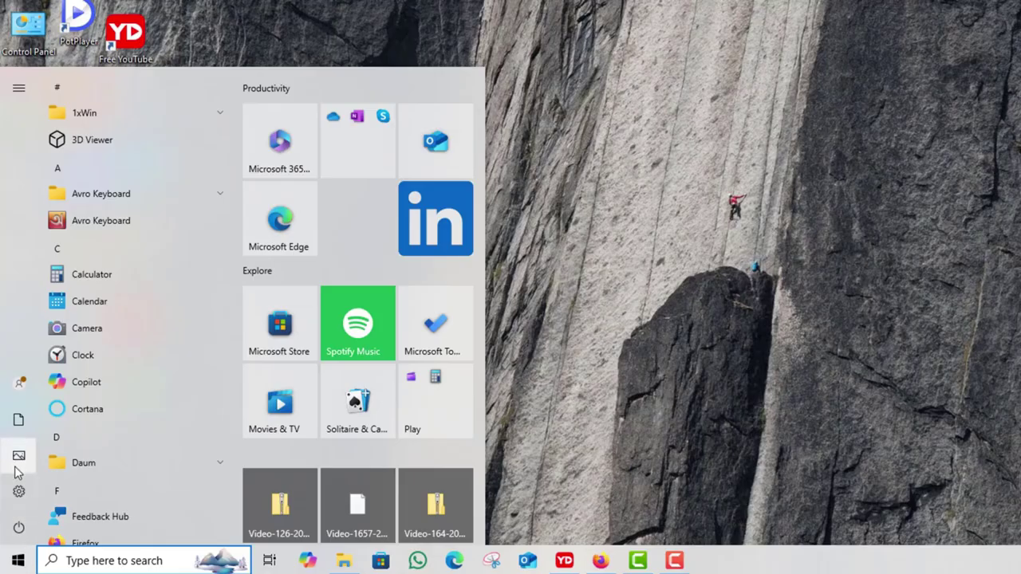
Step: Open Settings from Start, restore it to a smaller window, and centre the Disk Cleanup window
{"action": "left_click", "coordinate": [20, 493]}
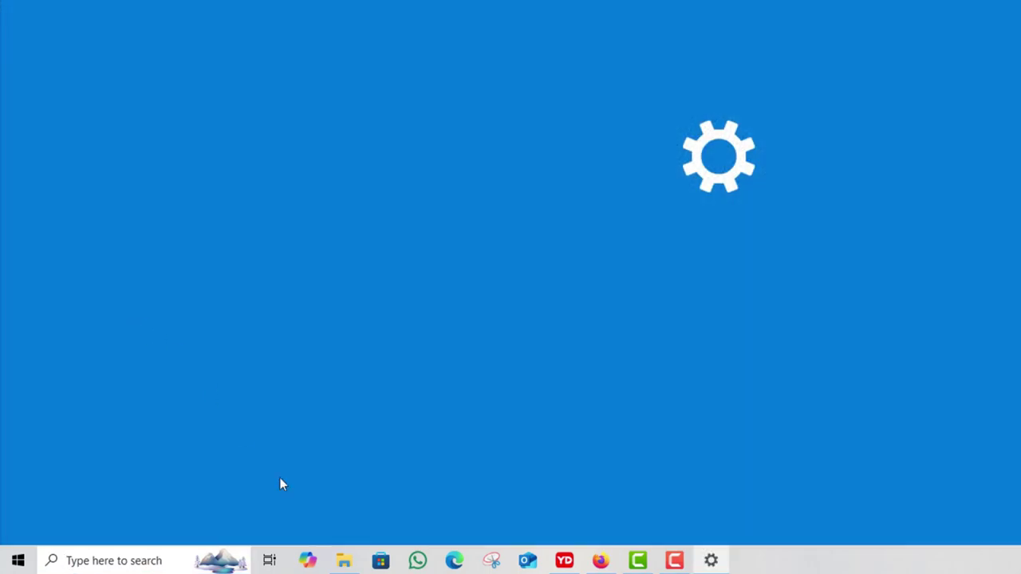
{"action": "key", "text": "super+Down"}
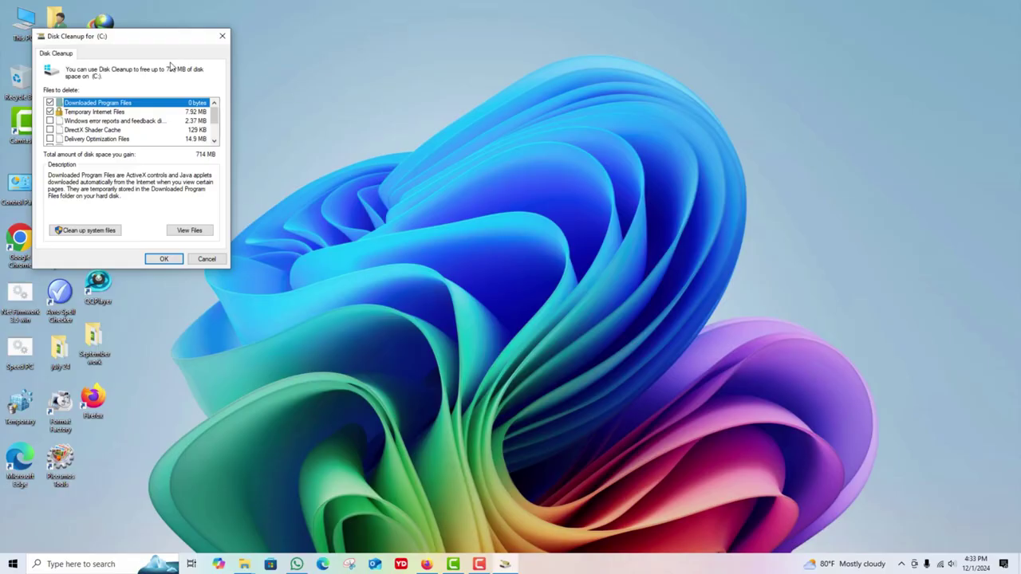
{"action": "left_click_drag", "start_coordinate": [171, 40], "coordinate": [470, 106]}
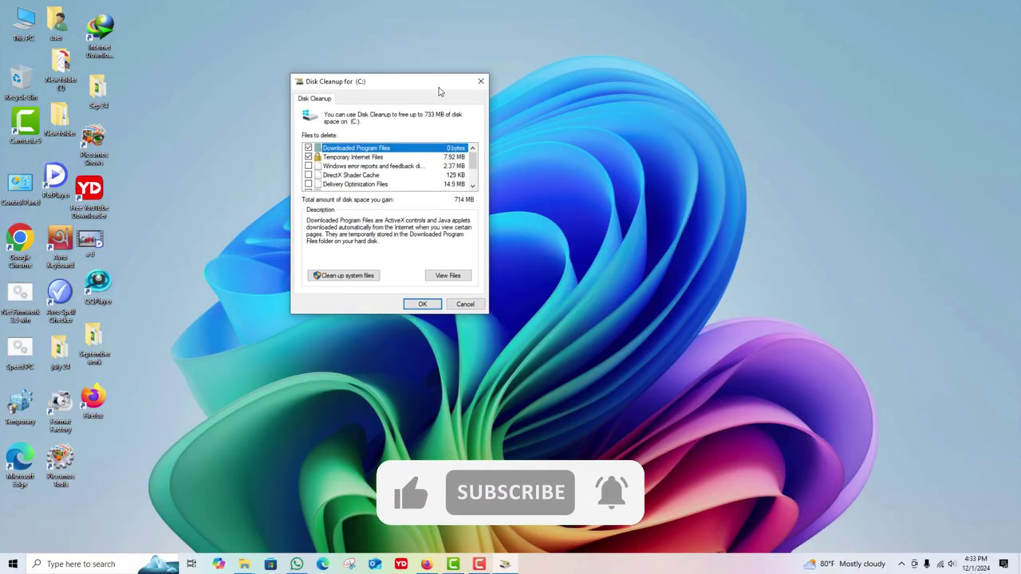
{"action": "scroll", "coordinate": [518, 196], "scroll_direction": "down", "scroll_amount": 2}
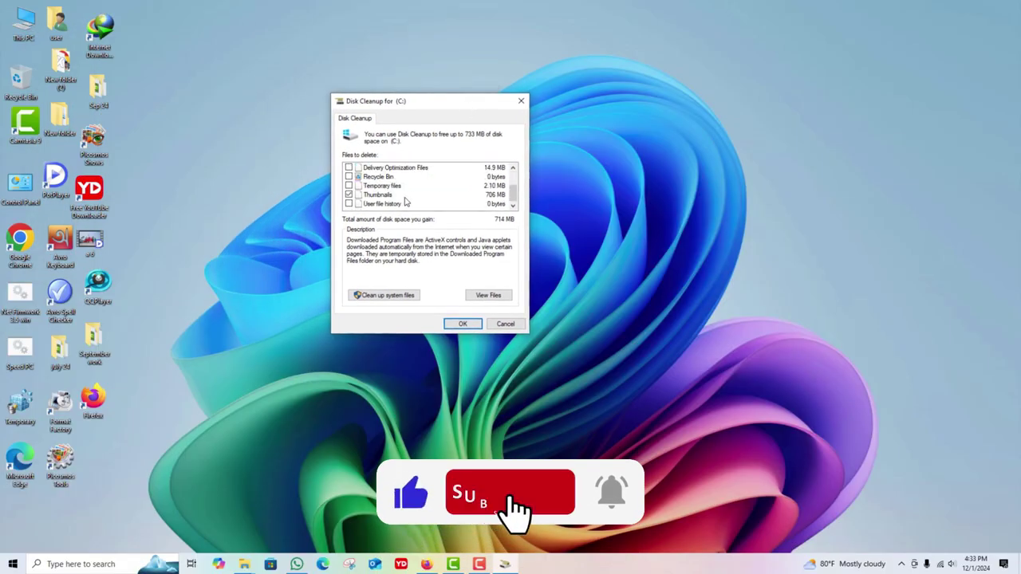